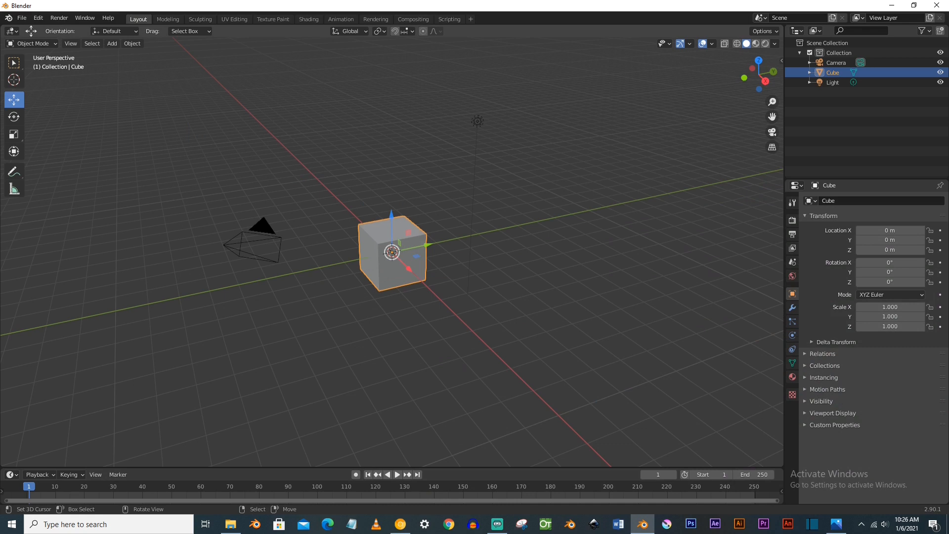
- Start a new file from the 2D Animation template
middle_drag(396, 277, 350, 260)
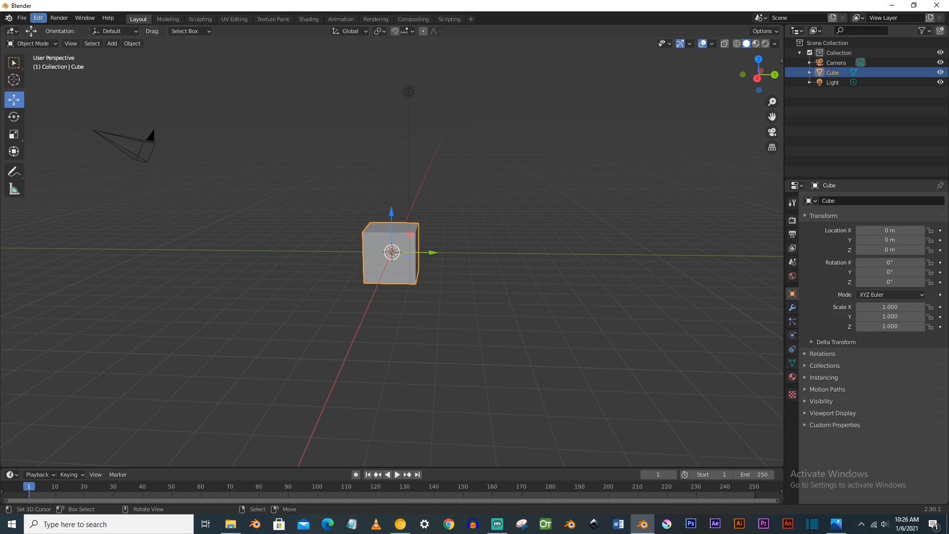
click(22, 18)
mouse_move(35, 29)
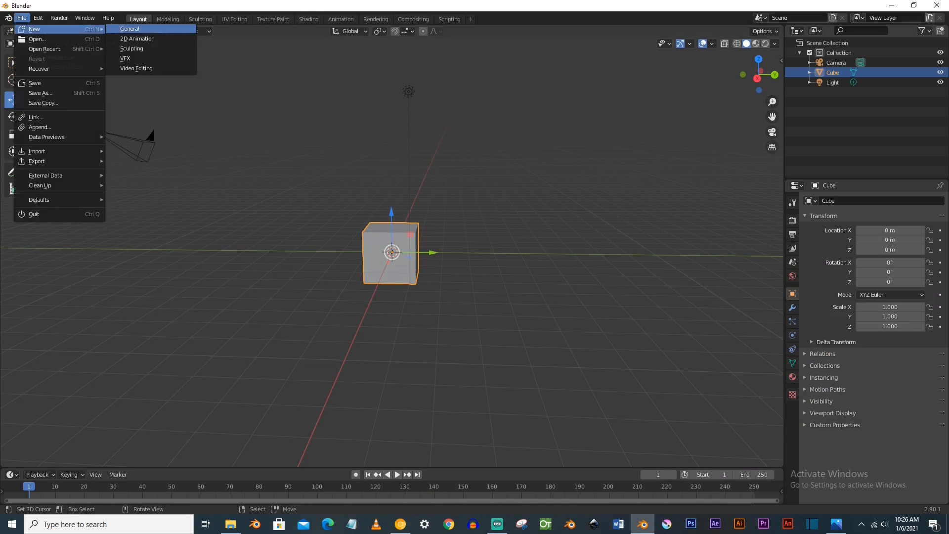
click(137, 39)
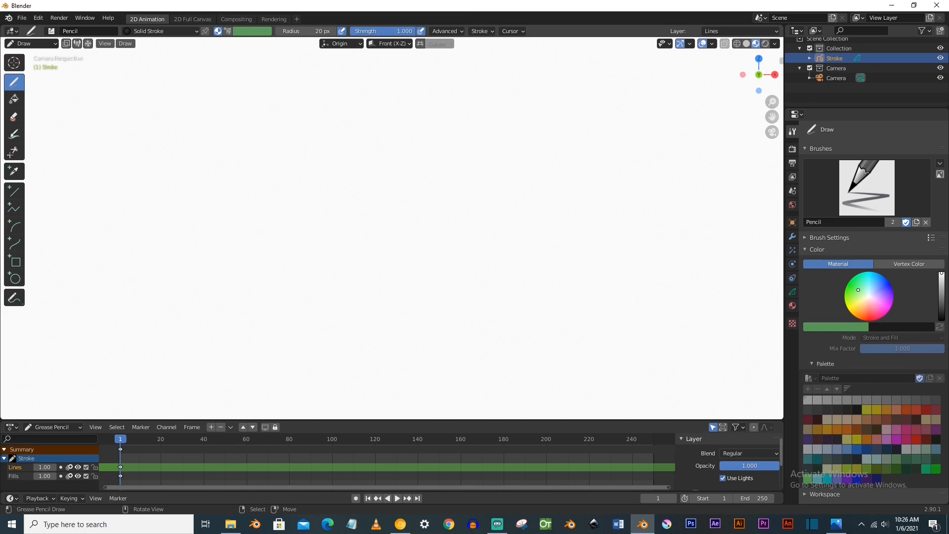
- Set the stroke placement to 3D Cursor and show the 3D cursor in the viewport overlays
click(340, 43)
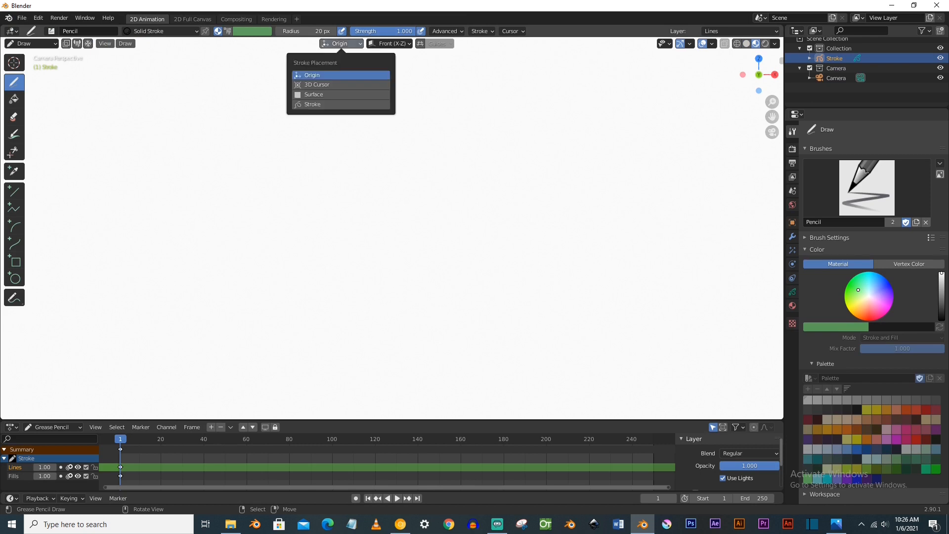
click(316, 85)
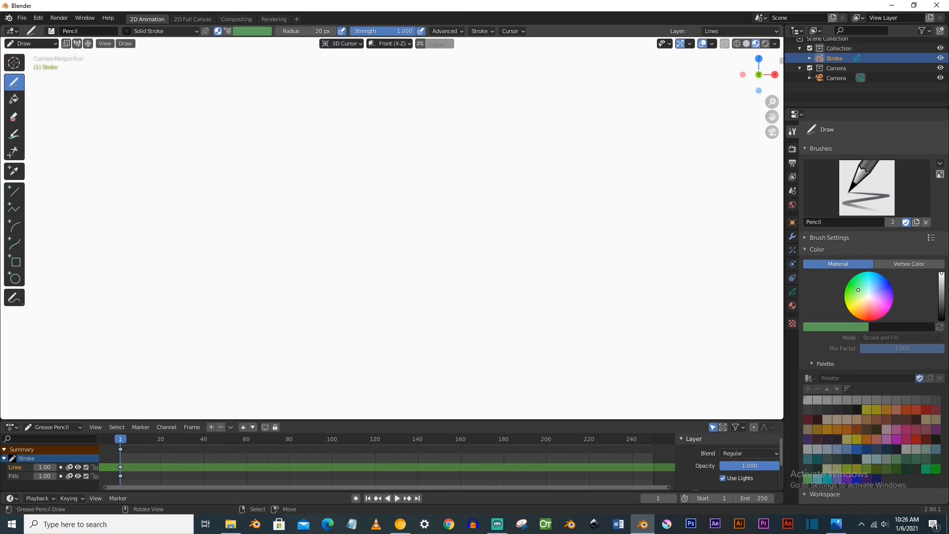
click(712, 44)
- Rename the Stroke object's Lines layer as windows and add two new layers named body and lights
click(792, 292)
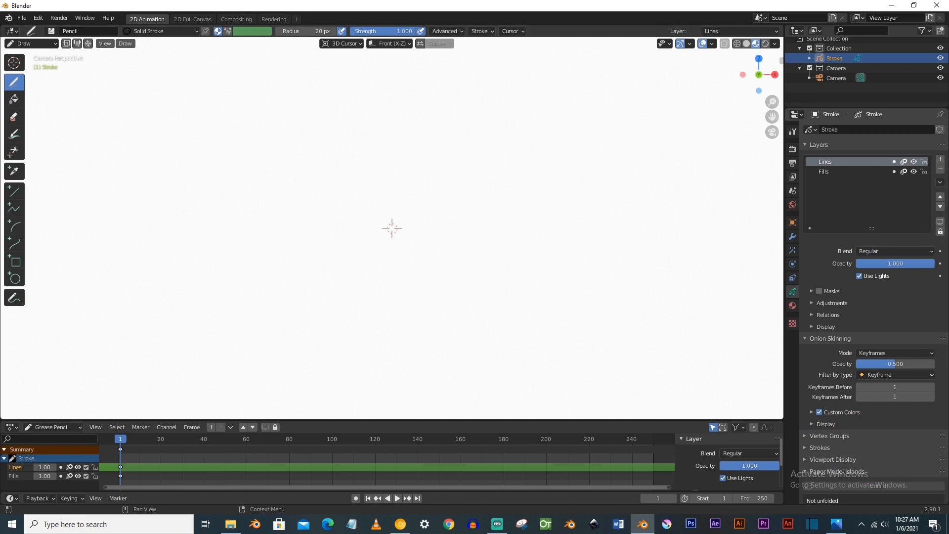
click(940, 159)
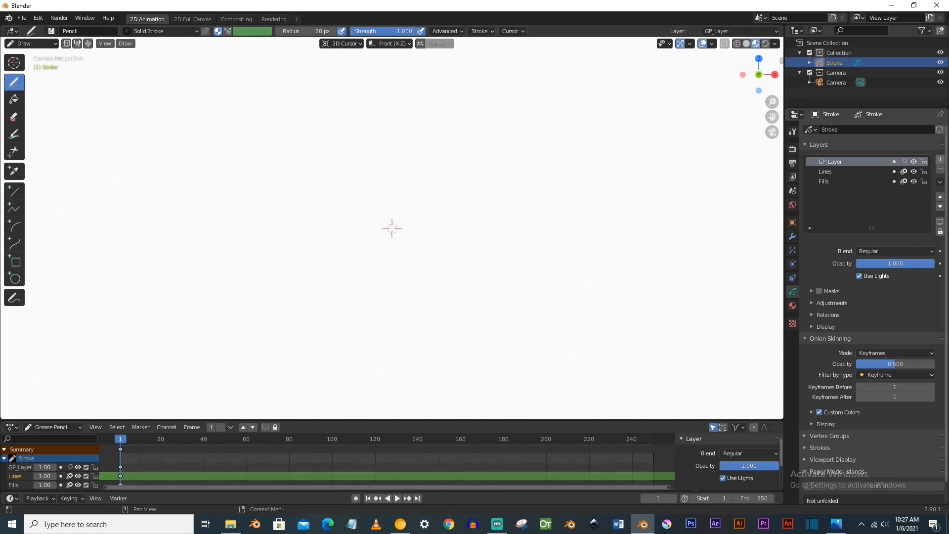
click(832, 171)
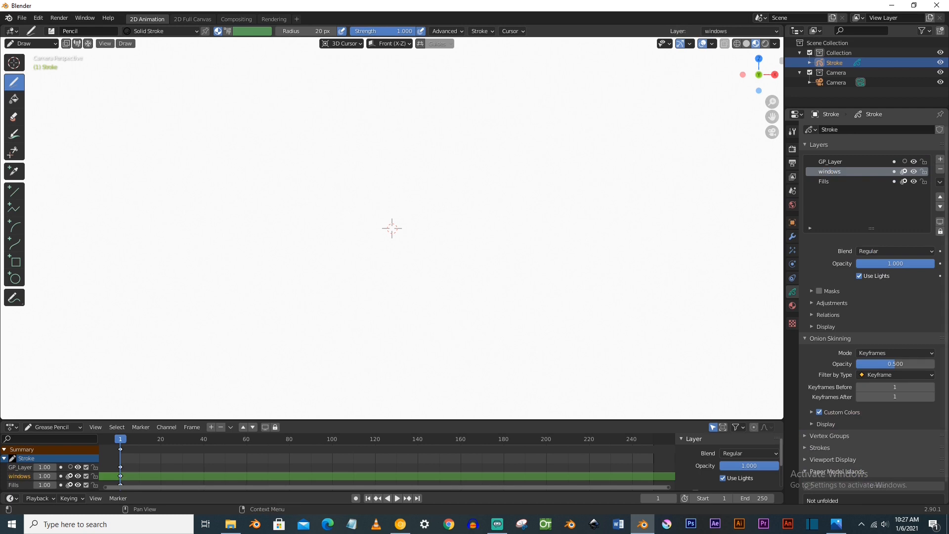
click(835, 162)
key(Return)
click(940, 159)
double_click(836, 161)
text(lights)
key(Return)
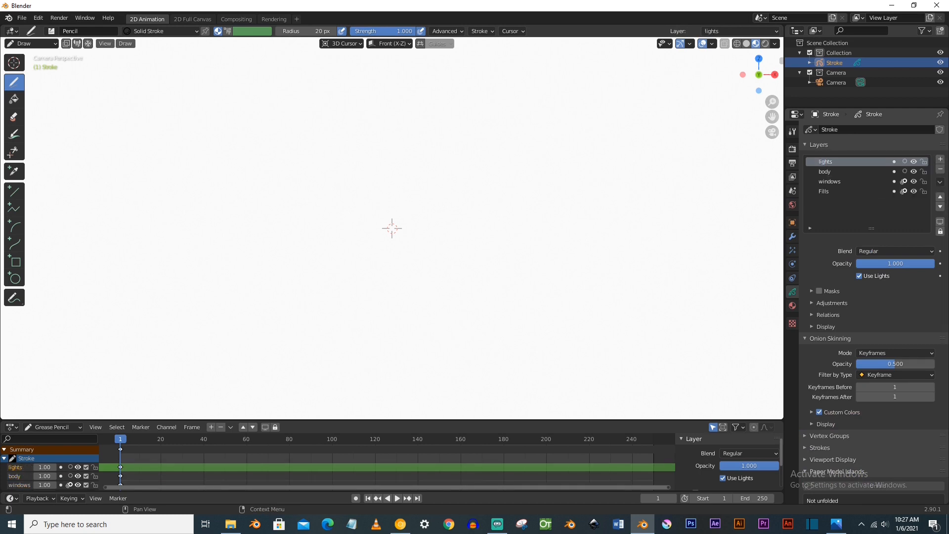
- Draw a wide rectangle across the middle of the canvas on the lights layer
click(15, 262)
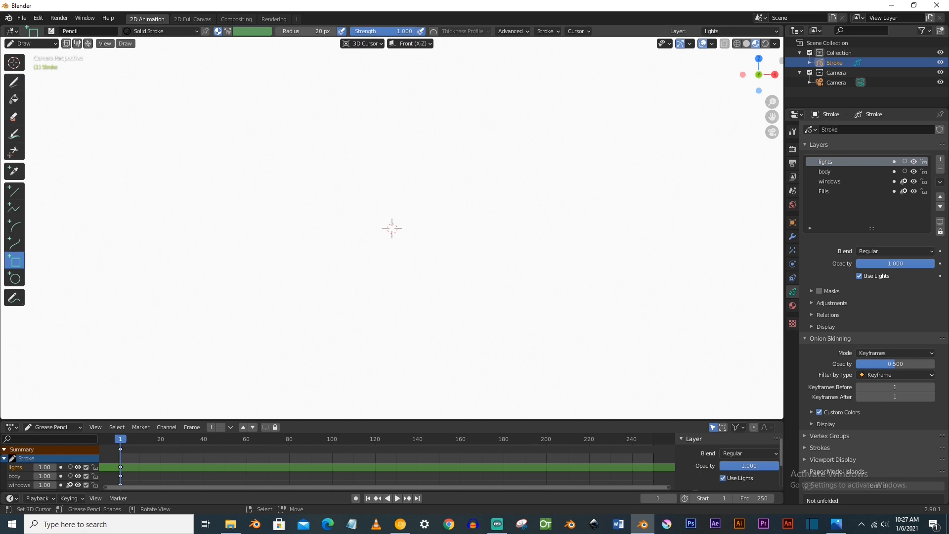
mouse_move(274, 175)
mouse_down()
mouse_move(504, 267)
mouse_move(571, 273)
mouse_up()
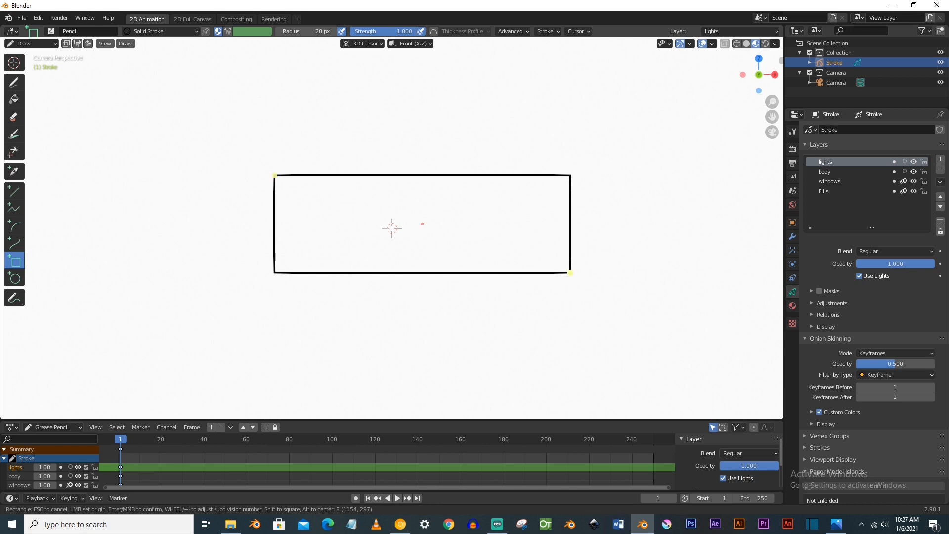
key(Return)
- Rotate the rectangle in the right side view so that its upper edge leans back like a windshield
key(KP_3)
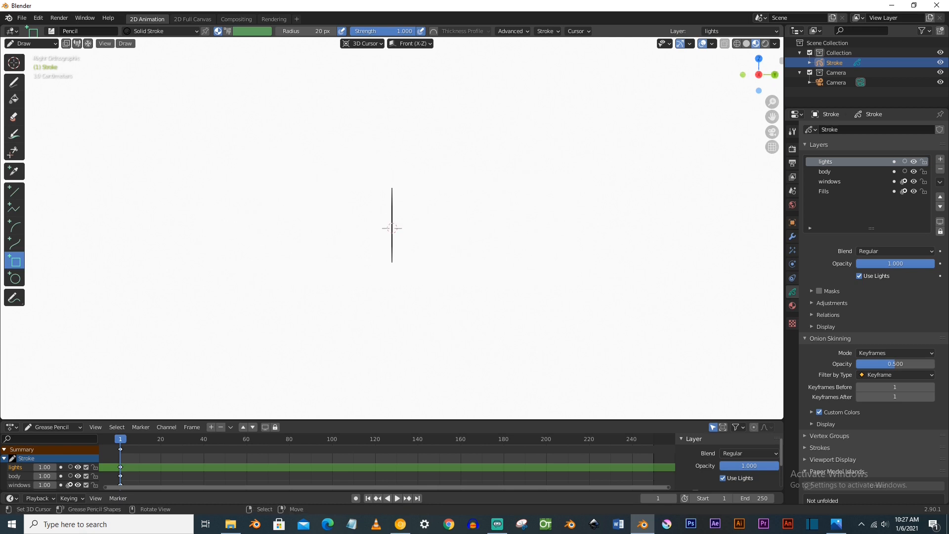
key(Tab)
key(r)
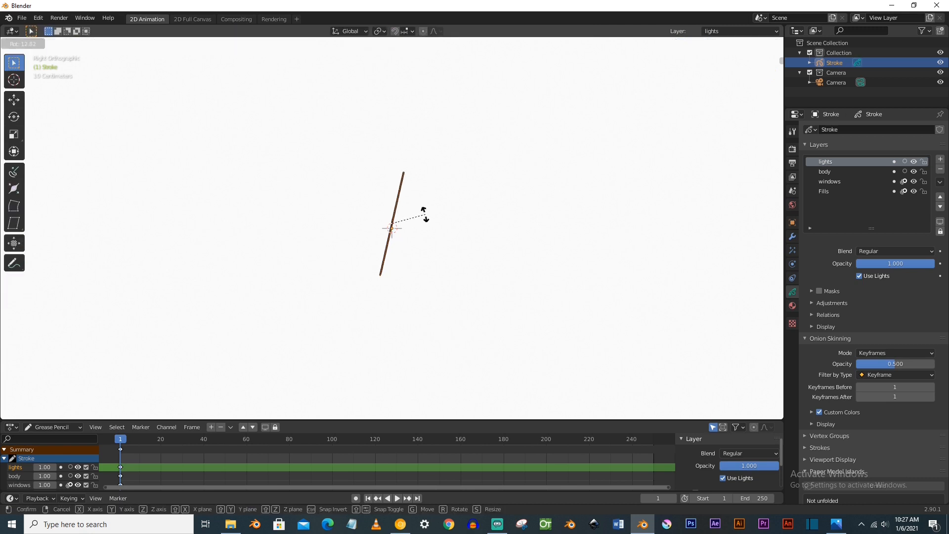
click(429, 220)
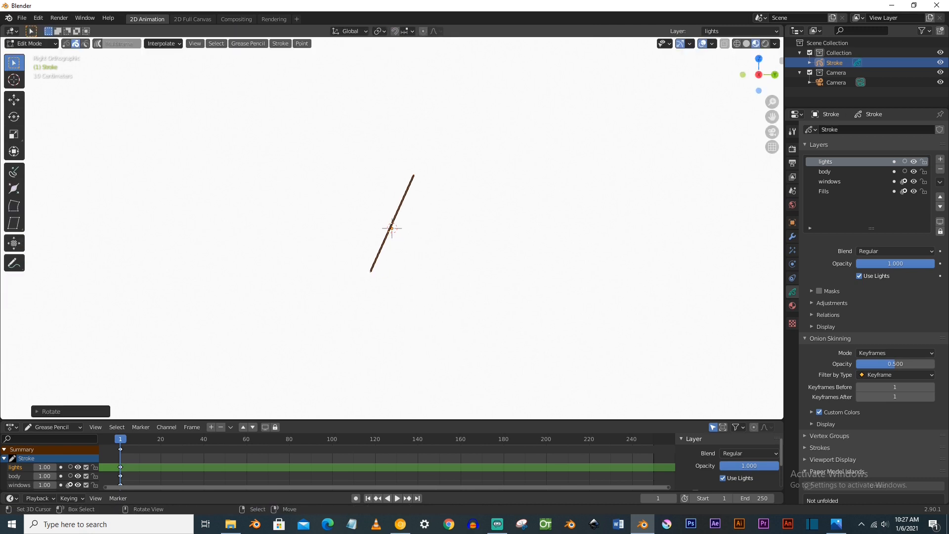
key(KP_1)
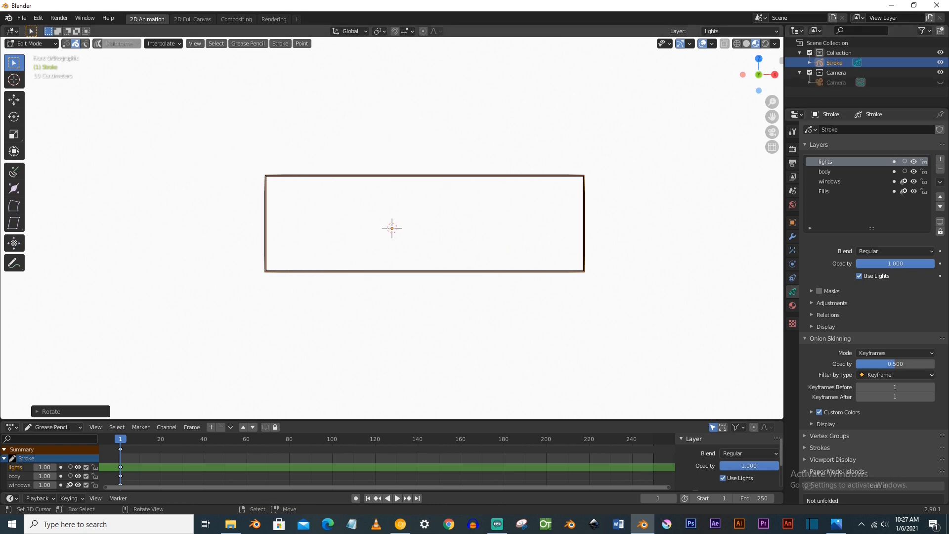
middle_drag(429, 220, 355, 247)
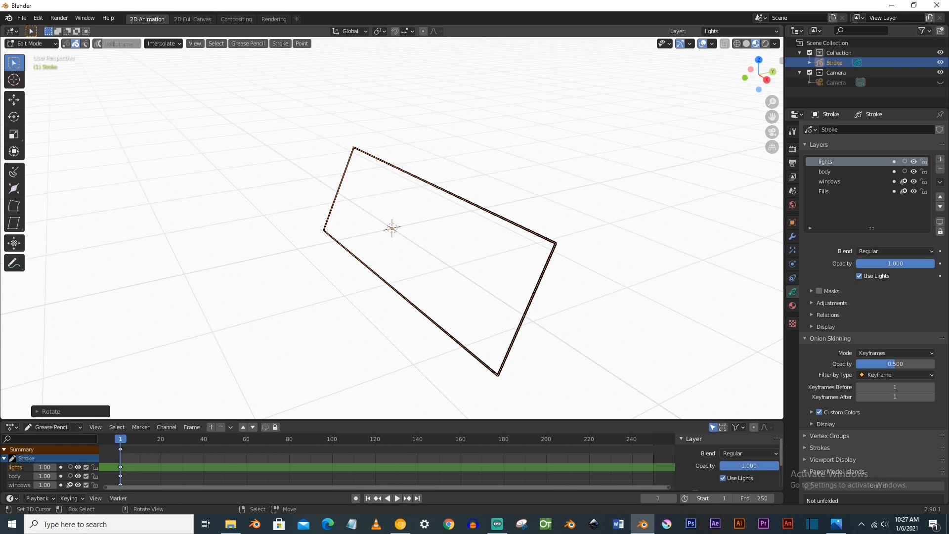
- Select the point at the rectangle's upper corner on the positive X side and snap the 3D cursor to it
key(1)
key(Tab)
key(Tab)
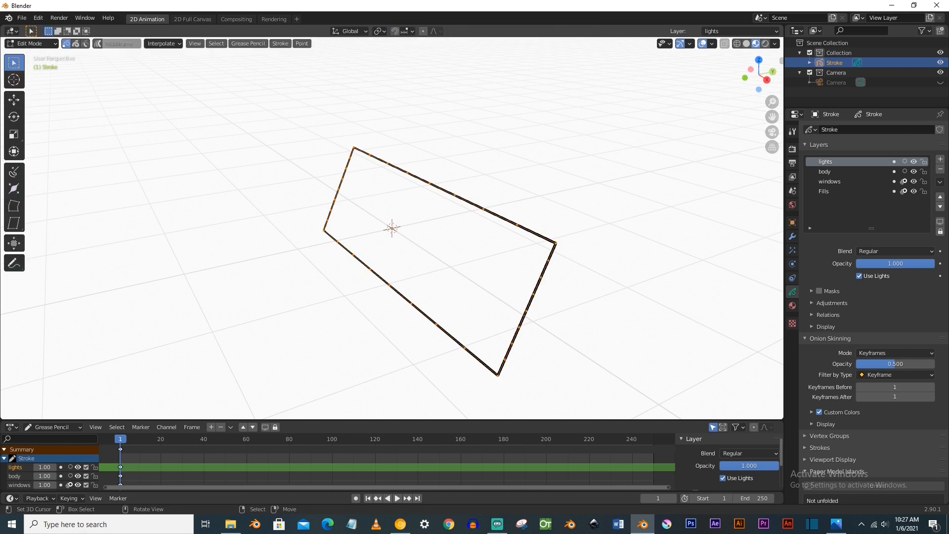
mouse_move(494, 237)
middle_down()
mouse_move(479, 254)
mouse_move(462, 231)
middle_up()
scroll(463, 230, up, 2)
scroll(463, 231, down, 1)
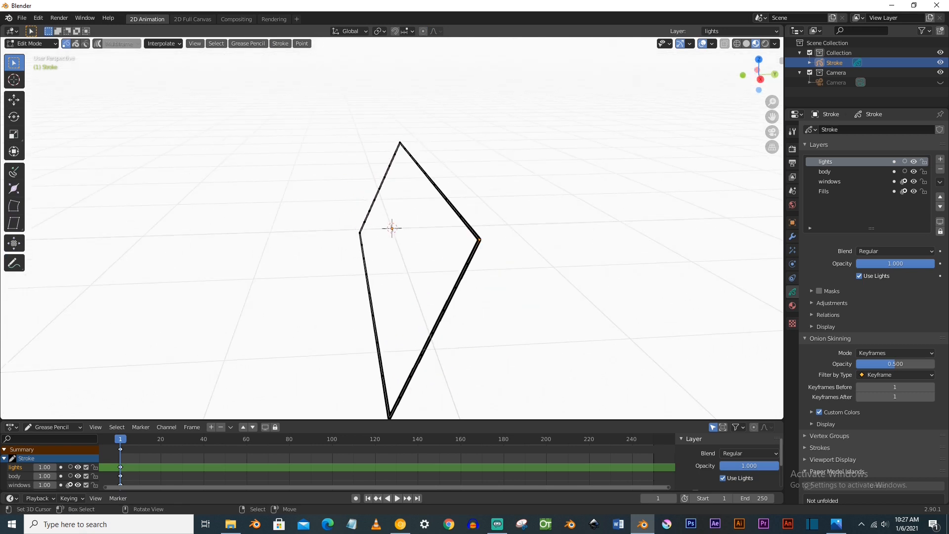
key(shift+s)
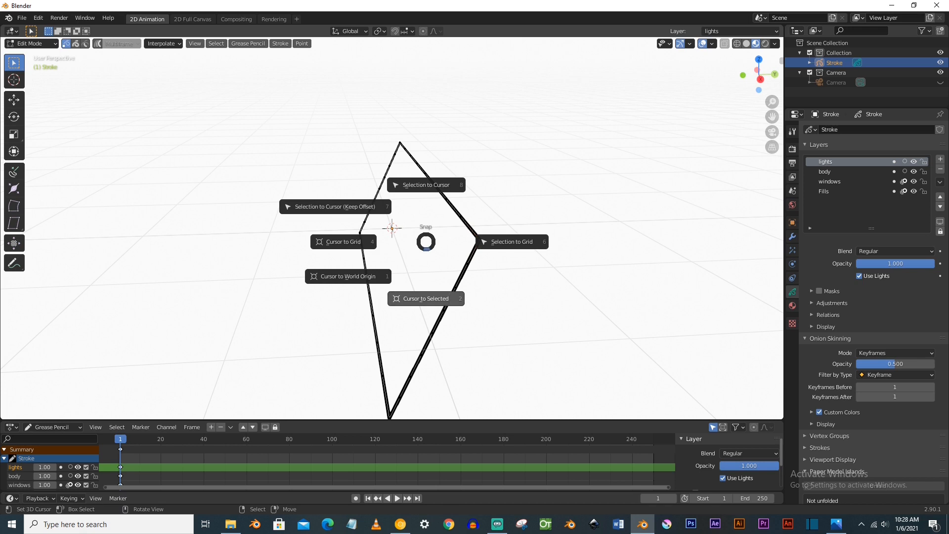
click(427, 298)
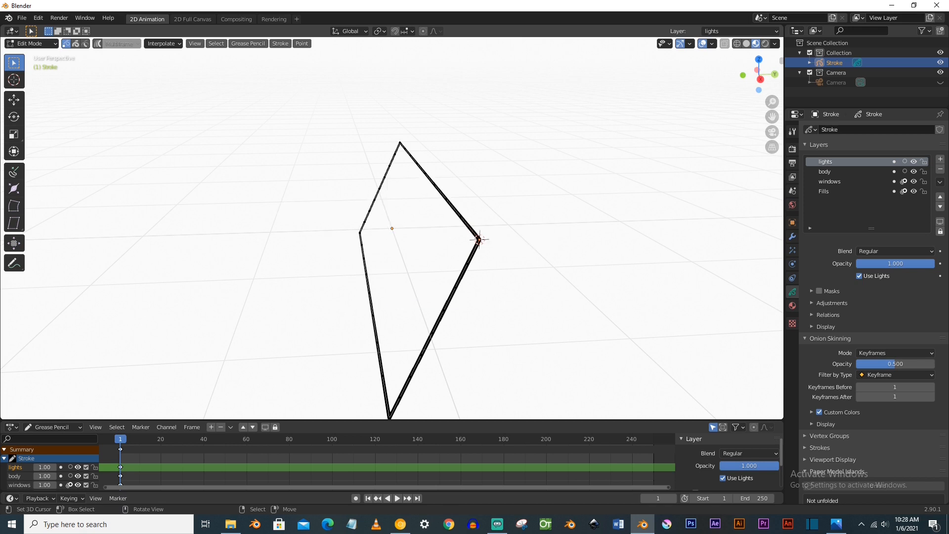
- Draw the side window outline as a polyline from the 3D cursor in the right view, with a slanted rear edge, ending at the rectangle's lower corner
key(KP_3)
shift+middle_drag(427, 298, 284, 302)
key(Tab)
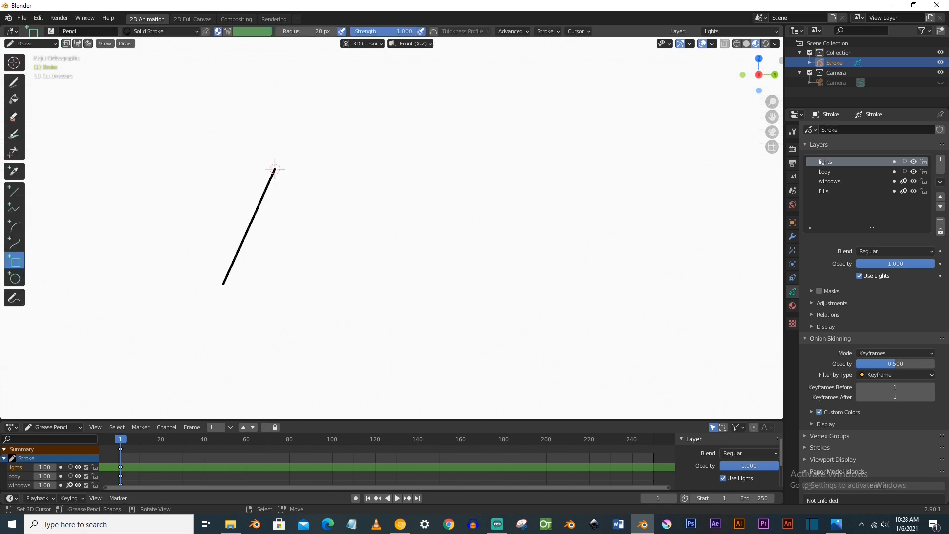
click(14, 208)
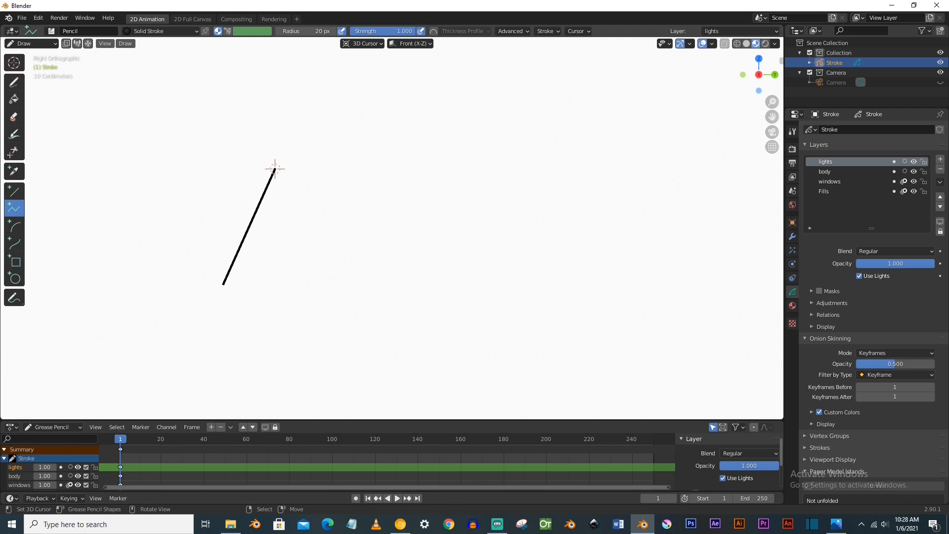
click(275, 169)
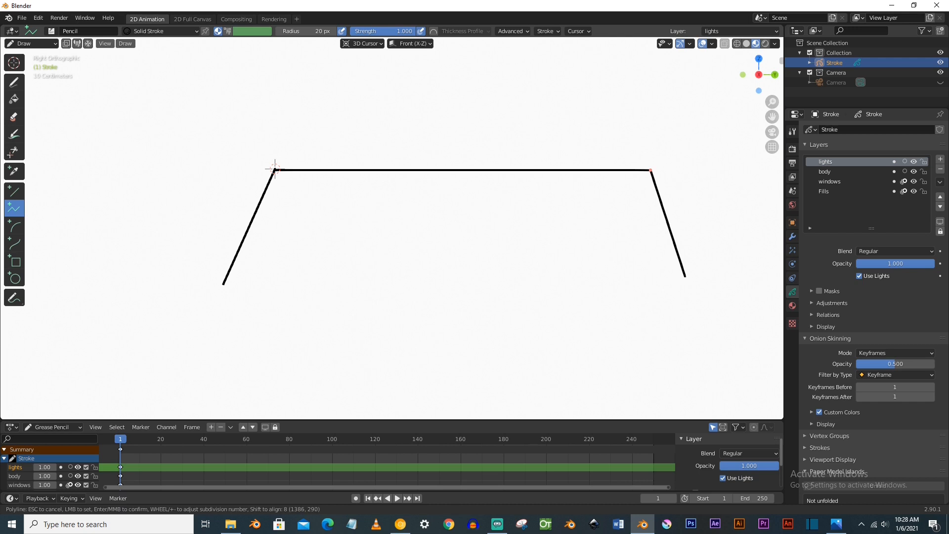
click(685, 276)
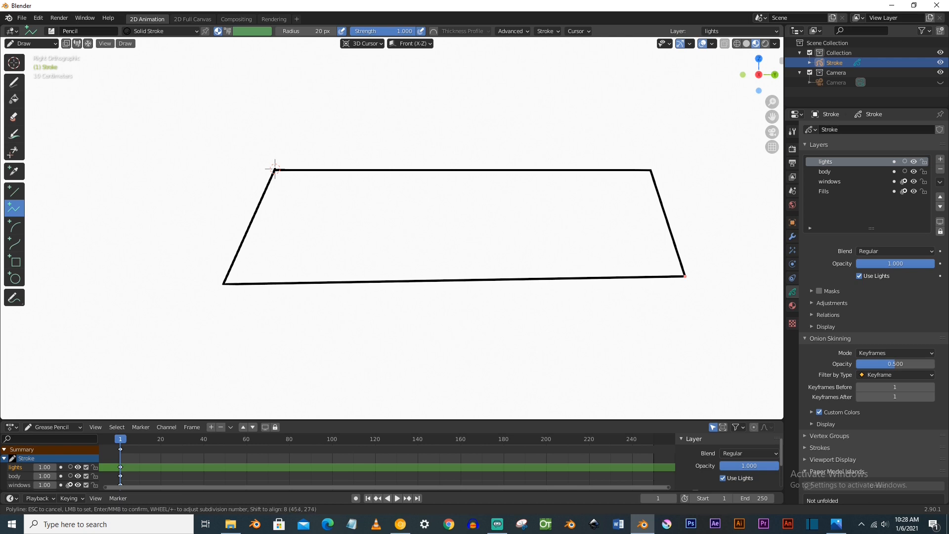
key(Return)
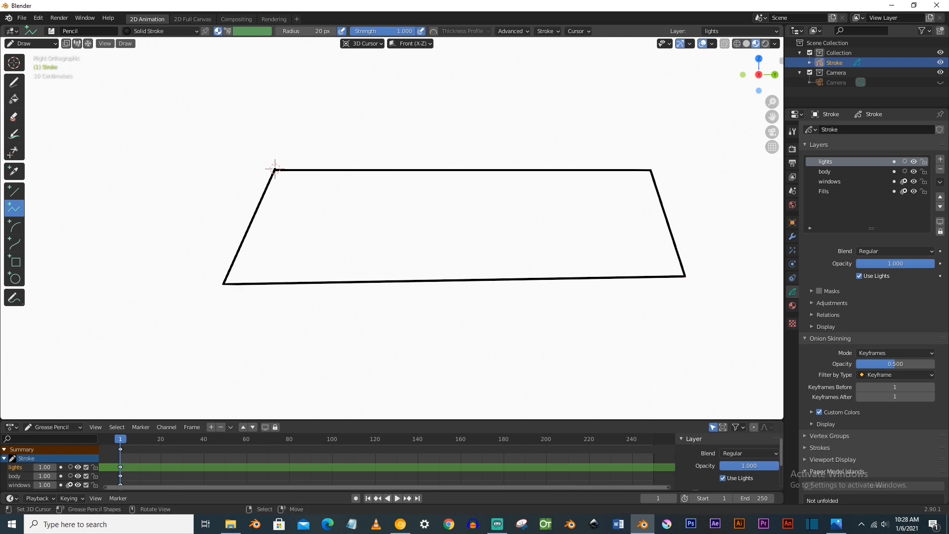
- Lower the side outline's rear bottom corner along Z with proportional editing and draw a near-vertical divider across the outline's middle
key(Tab)
key(g)
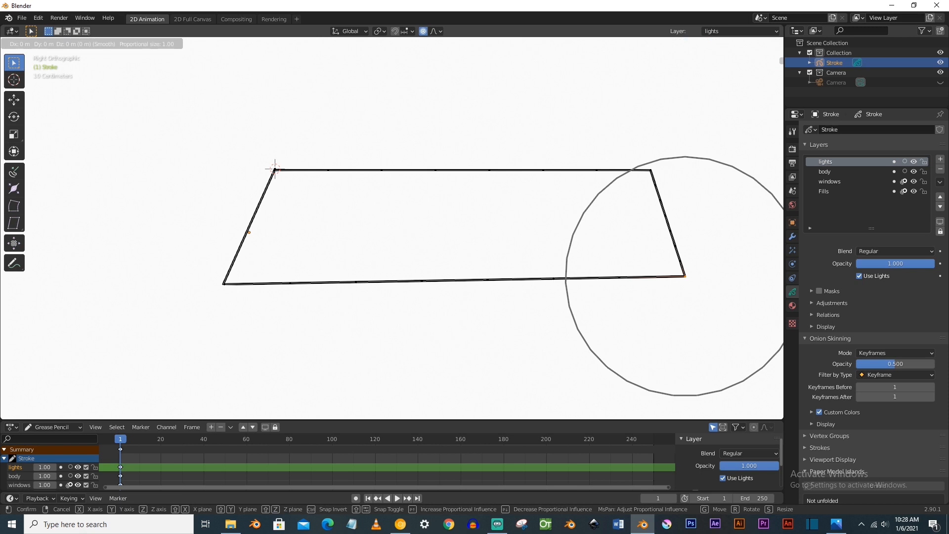
key(z)
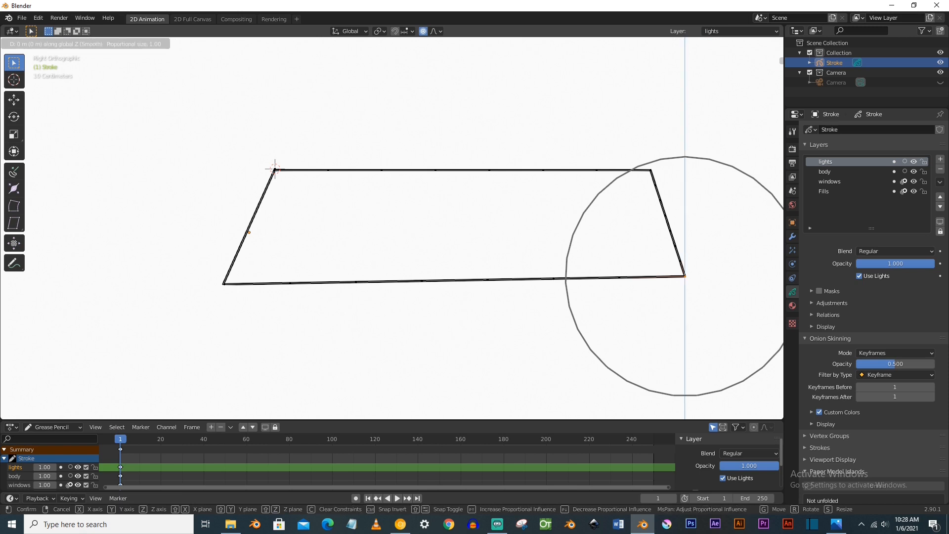
scroll(685, 284, down, 5)
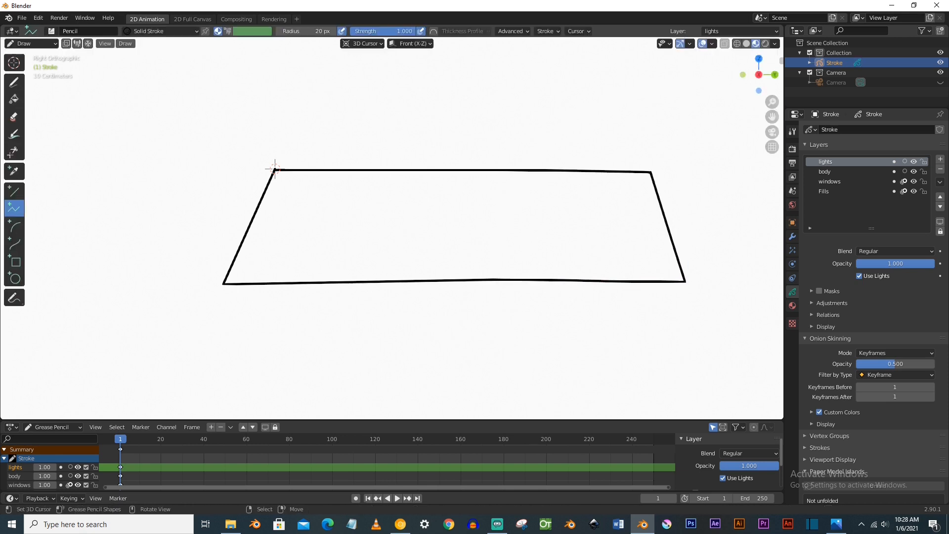
click(464, 170)
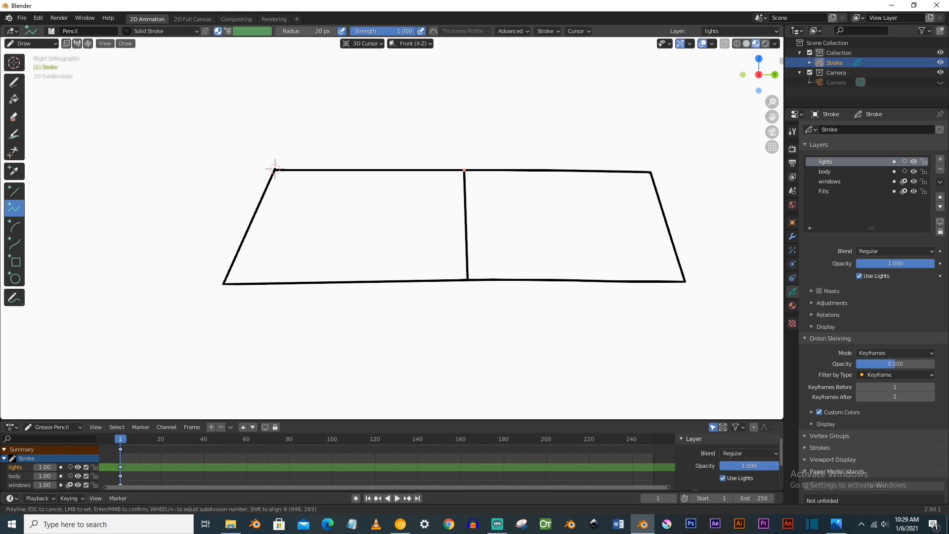
key(Return)
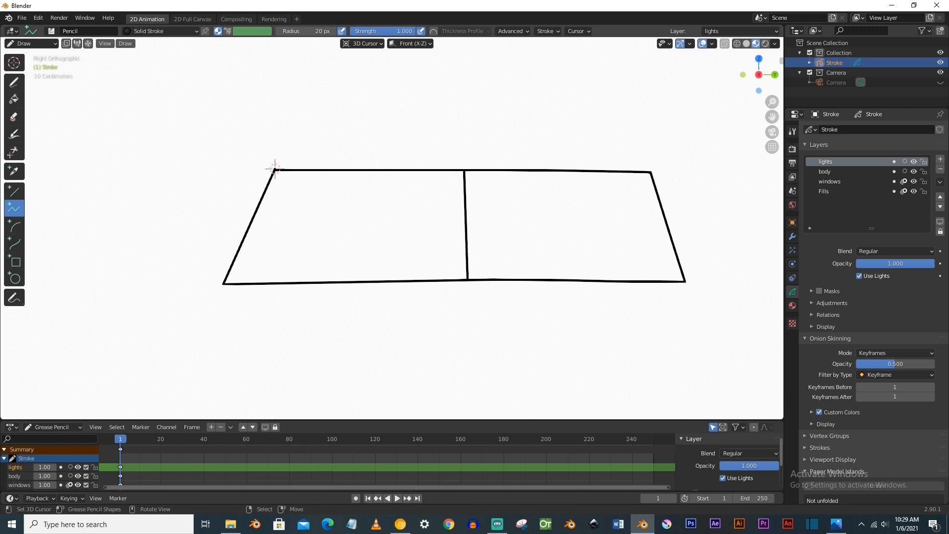
- Duplicate the side window outline with its divider and move the copy about 3.2 m along X to the windshield's opposite edge
middle_drag(468, 280, 484, 288)
scroll(484, 289, down, 3)
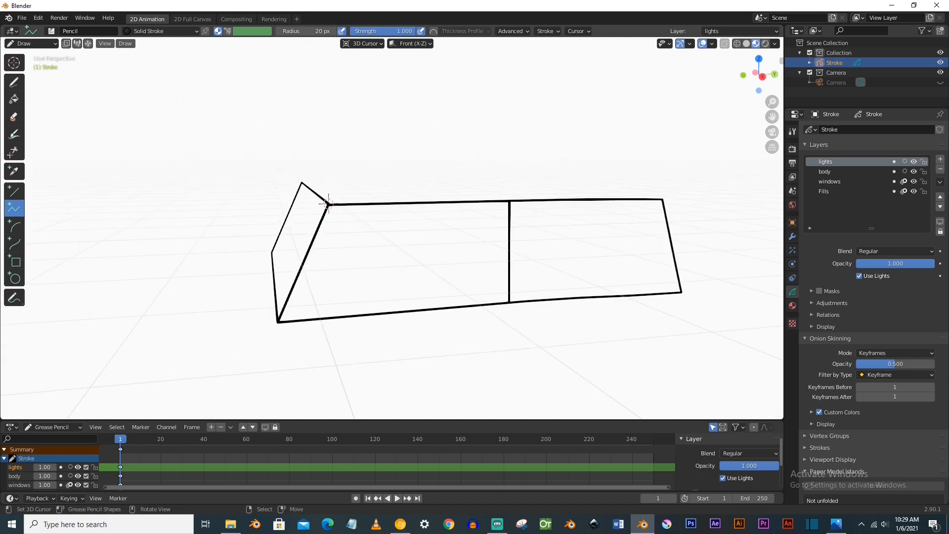
key(Tab)
key(KP_3)
key(c)
mouse_move(368, 198)
mouse_down()
mouse_move(522, 267)
mouse_move(342, 273)
mouse_up()
key(Escape)
scroll(342, 273, up, 4)
middle_drag(342, 274, 371, 299)
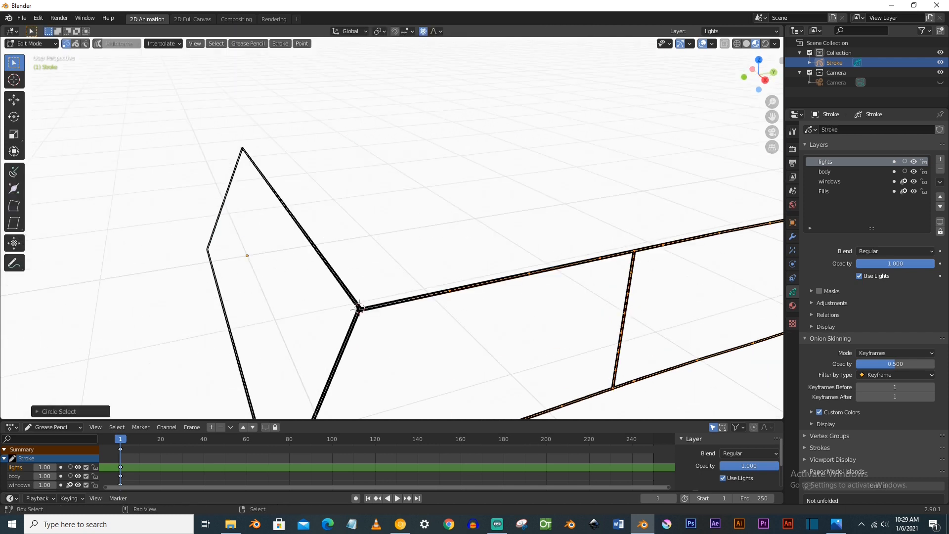
shift+click(359, 309)
key(KP_3)
scroll(208, 257, up, 5)
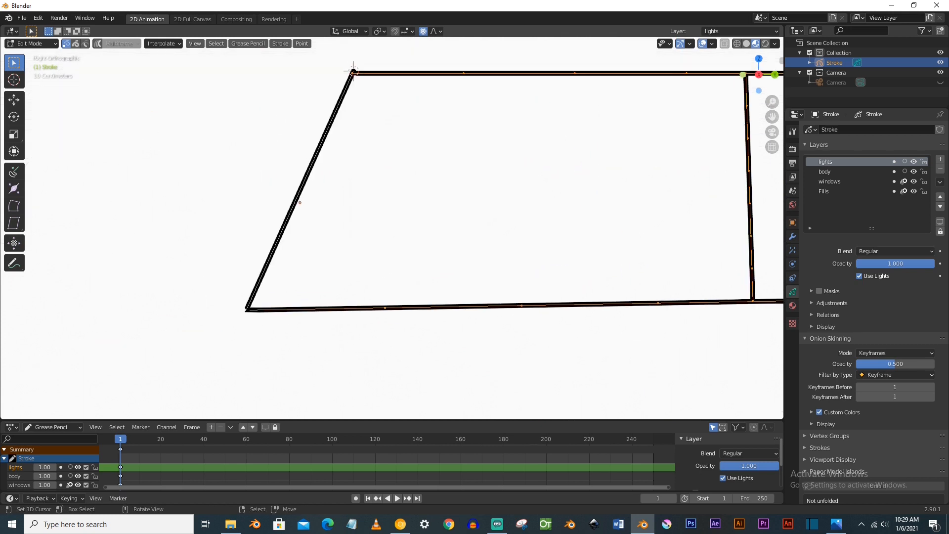
scroll(489, 332, down, 5)
key(KP_7)
scroll(490, 332, down, 1)
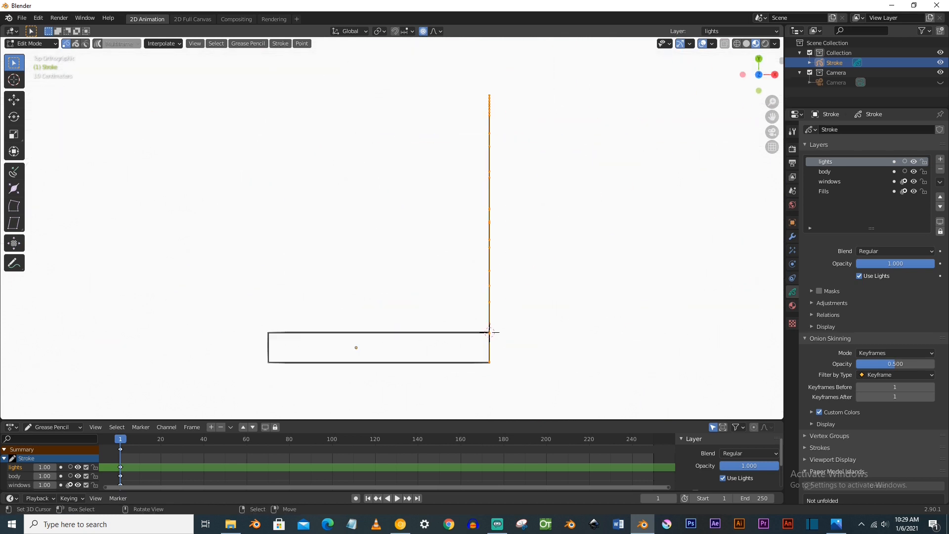
key(shift+d)
key(x)
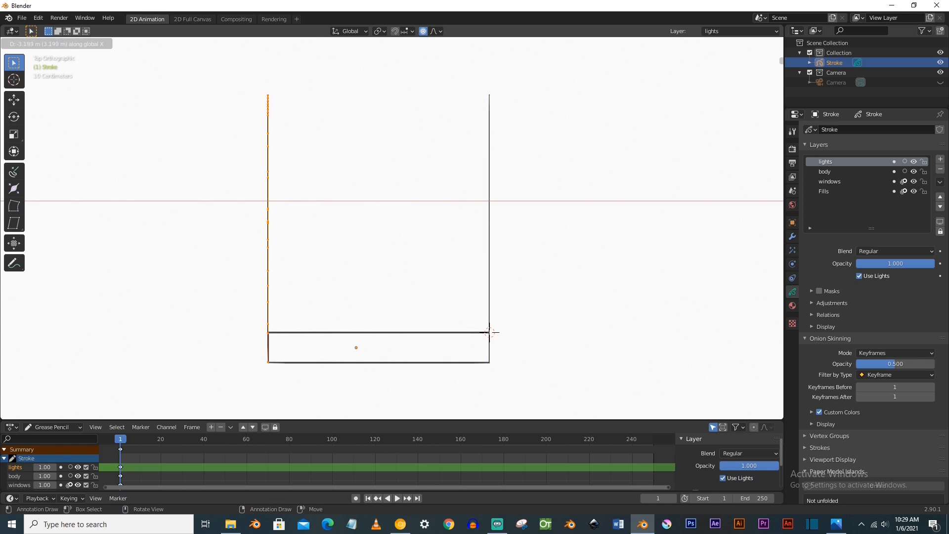
click(268, 332)
- Select the whole windshield rectangle and duplicate it along Y to the rear end of the side window outlines
middle_drag(268, 332, 183, 240)
key(KP_1)
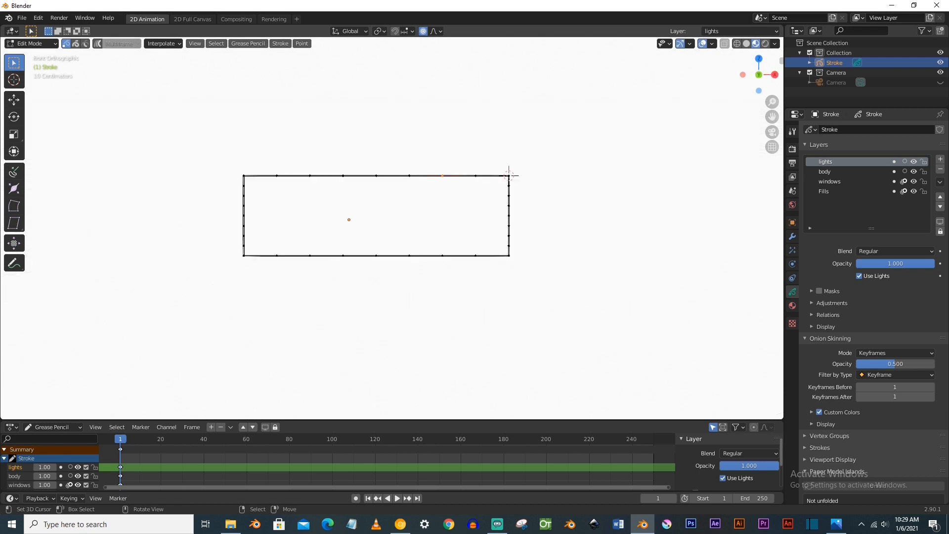
scroll(509, 175, up, 2)
key(c)
mouse_move(253, 156)
mouse_down()
mouse_move(512, 166)
mouse_move(264, 280)
mouse_move(223, 268)
mouse_up()
key(Escape)
key(c)
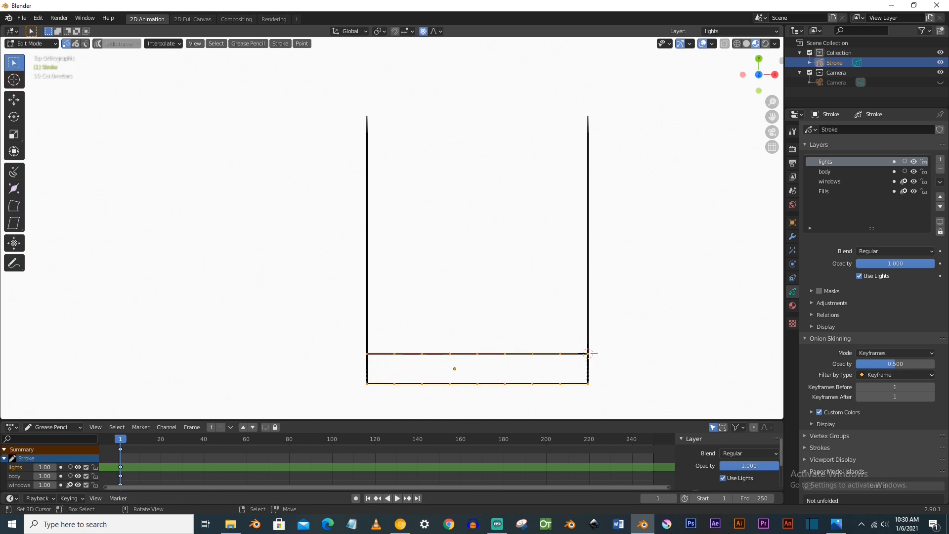
key(shift+d)
key(y)
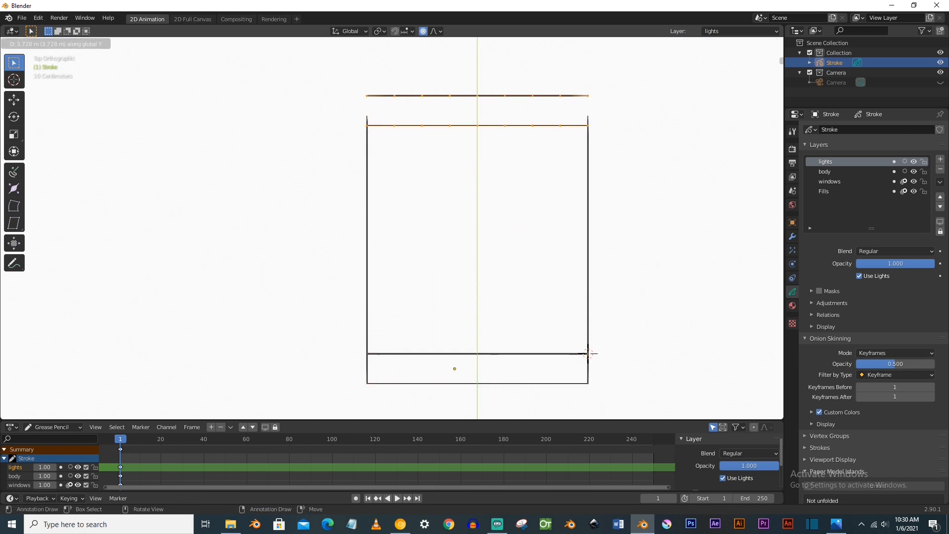
click(445, 134)
- Turn off proportional editing and rotate the rear rectangle copy so its upper edge leans forward along the outline's slanted rear edge
middle_drag(445, 133, 368, 59)
key(KP_3)
scroll(445, 198, up, 3)
shift+middle_drag(444, 197, 303, 218)
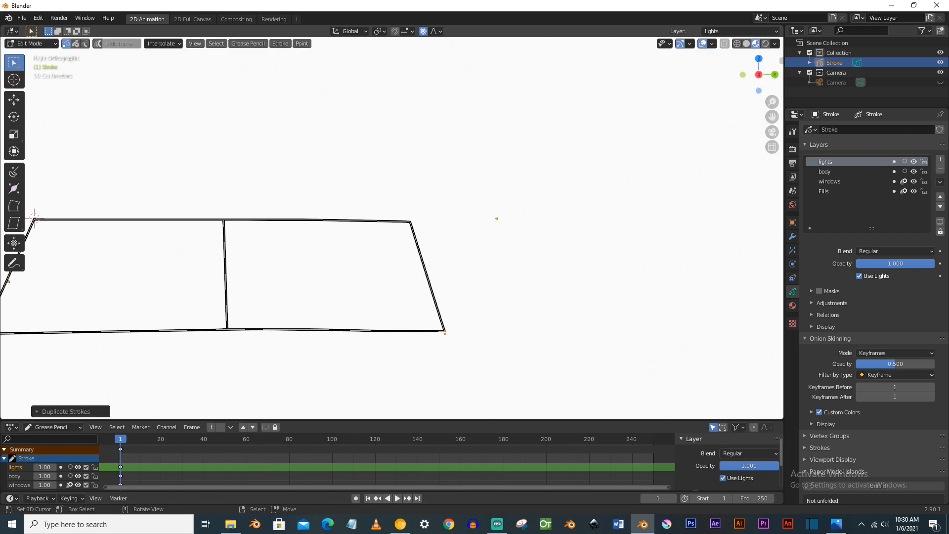
click(423, 31)
click(14, 100)
drag(509, 271, 418, 270)
scroll(392, 228, up, 3)
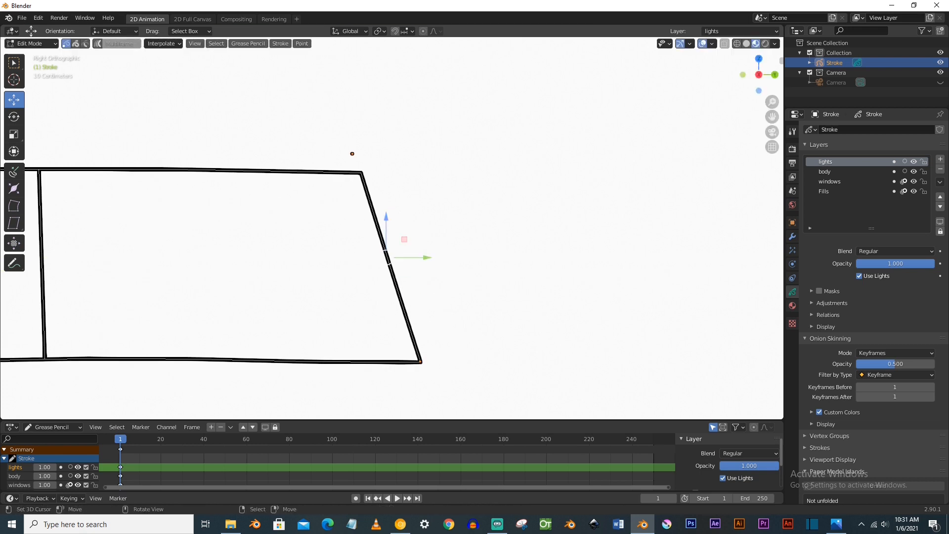
- In wireframe shading, move the rear rectangle's upper points onto the side outline's upper rear corner, and return to solid shading
key(z)
click(274, 138)
key(b)
drag(326, 140, 376, 163)
drag(408, 194, 406, 194)
key(z)
click(470, 194)
mouse_move(406, 194)
middle_down()
mouse_move(365, 227)
mouse_move(463, 138)
mouse_move(462, 158)
middle_up()
scroll(388, 220, down, 6)
key(KP_3)
scroll(388, 220, up, 3)
scroll(462, 158, down, 2)
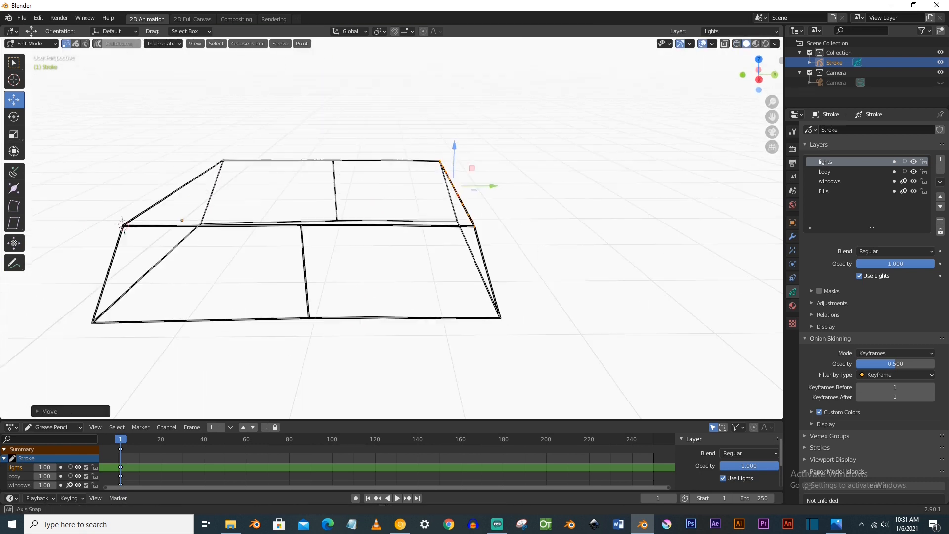
- Select a point on the side window outline's lower edge in the right view and snap the 3D cursor to it
key(KP_3)
scroll(462, 158, up, 2)
right_click(217, 228)
key(shift+s)
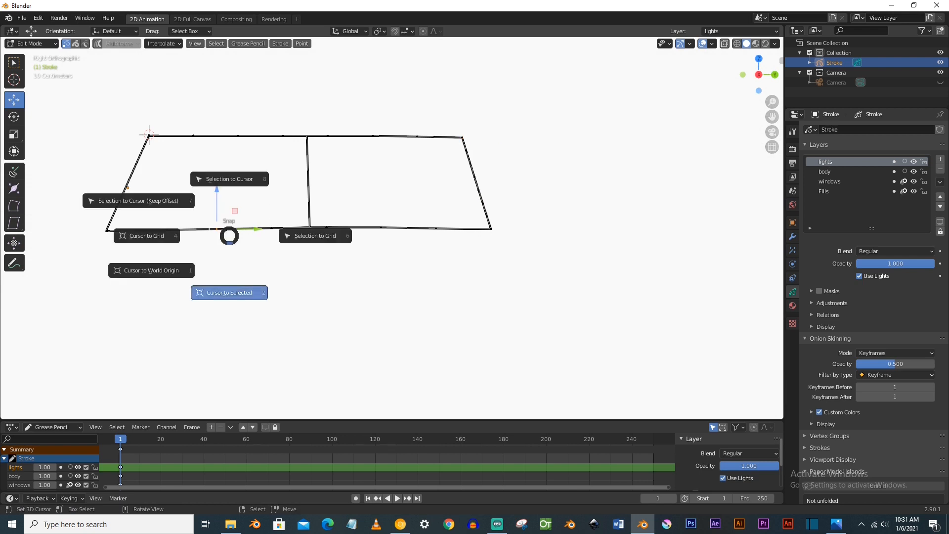
click(229, 292)
- Draw a long rectangle for the car body directly below the windows in the right view, extending past both window ends
scroll(228, 292, down, 3)
key(Tab)
click(15, 261)
scroll(338, 206, down, 1)
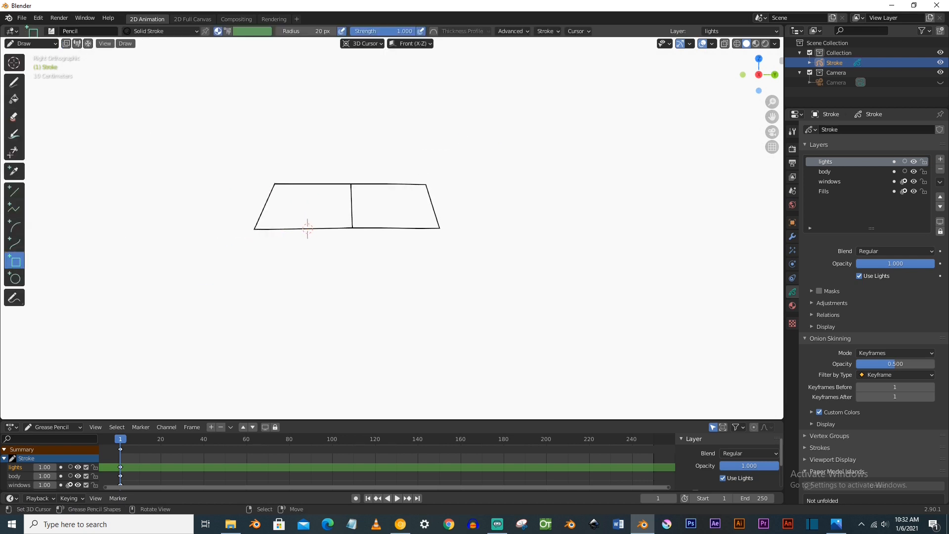
drag(133, 235, 492, 276)
key(g)
key(g)
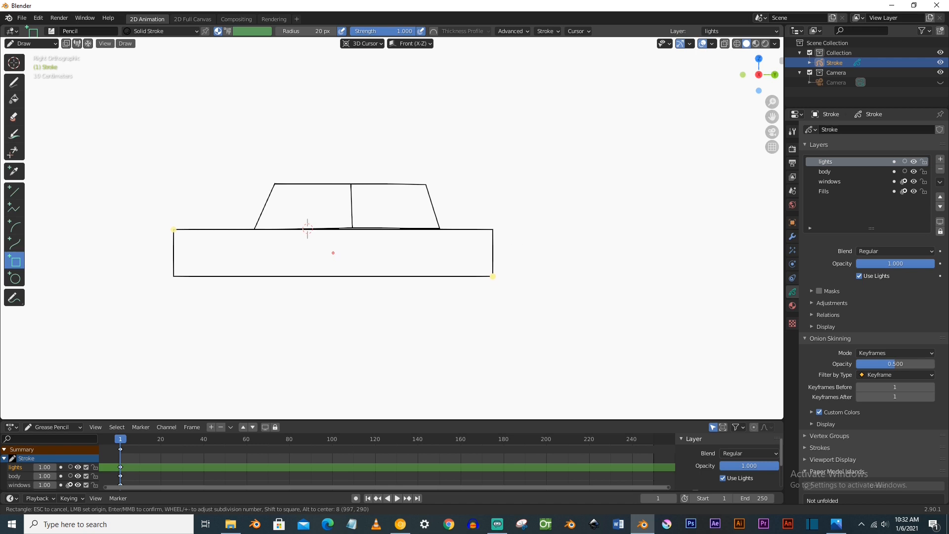
key(Return)
- Duplicate the body side rectangle along X to the opposite side of the window frames in the front view
middle_drag(346, 247, 425, 272)
key(Tab)
key(KP_1)
key(shift+d)
key(x)
click(375, 252)
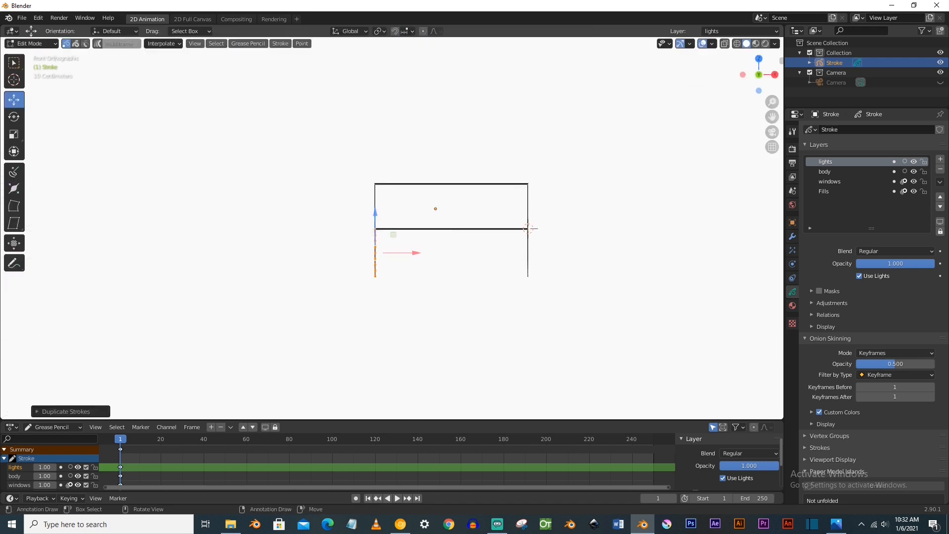
- Nudge the duplicated body side along X in the top view to align it with the window frame's edge
key(KP_3)
key(KP_1)
scroll(392, 228, up, 5)
key(KP_7)
scroll(392, 227, down, 1)
shift+middle_drag(397, 345, 405, 263)
drag(405, 267, 402, 267)
mouse_move(403, 267)
middle_down()
mouse_move(445, 173)
mouse_move(403, 165)
mouse_move(316, 179)
middle_up()
- Select the front upper corner points of both body sides and snap the 3D cursor midway between them
key(KP_1)
right_click(438, 309)
shift+right_click(136, 261)
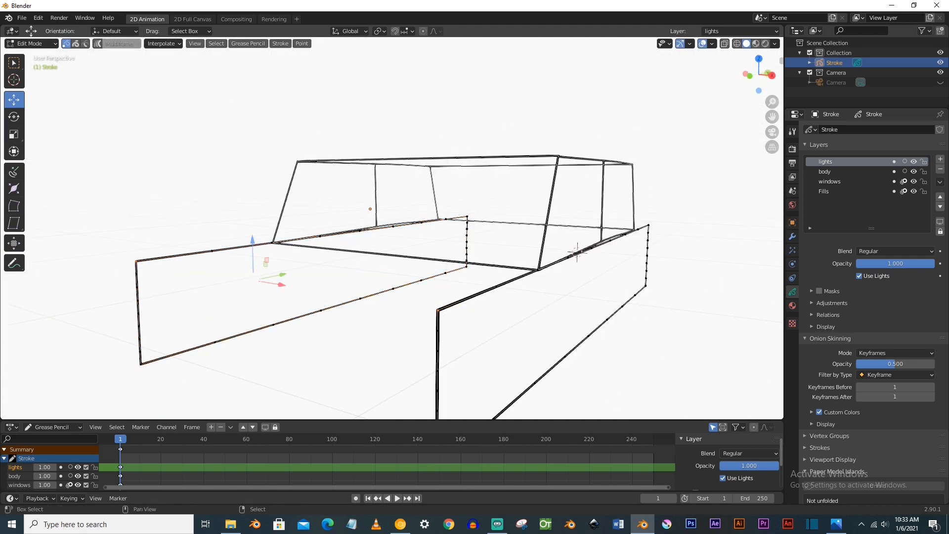
key(KP_1)
scroll(392, 228, up, 2)
shift+middle_drag(445, 248, 328, 253)
- Draw a rectangle in the front view that closes the body's front between the two side rectangles
key(Tab)
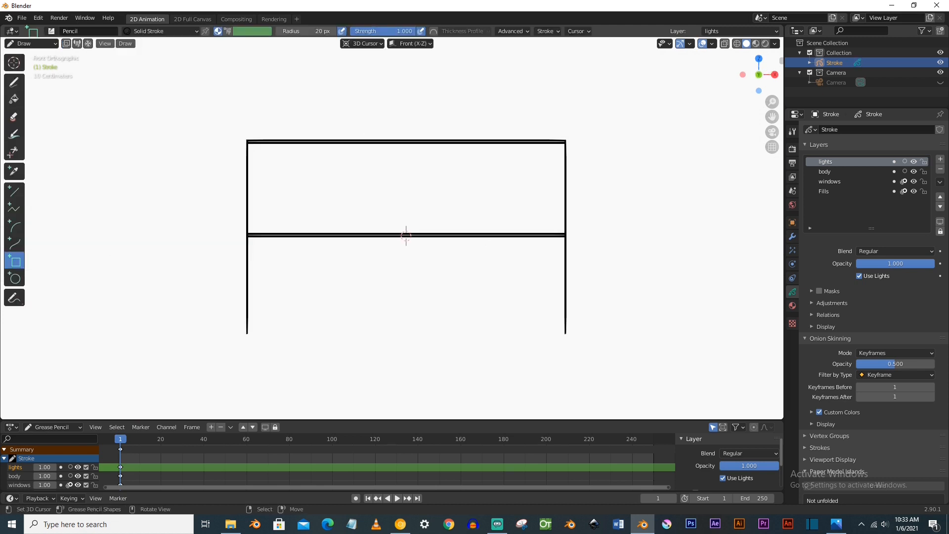
drag(248, 239, 565, 335)
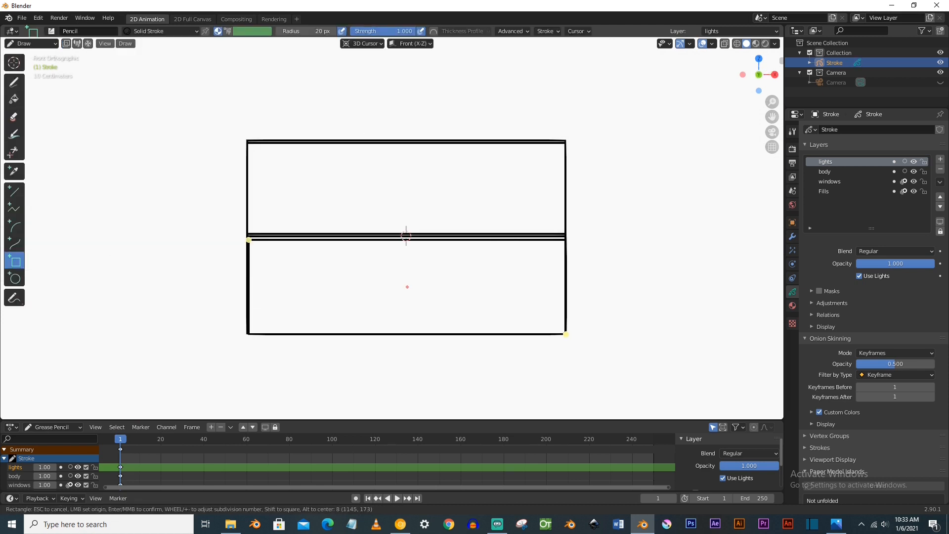
key(Return)
mouse_move(566, 334)
middle_down()
mouse_move(492, 346)
mouse_move(575, 343)
middle_up()
key(KP_3)
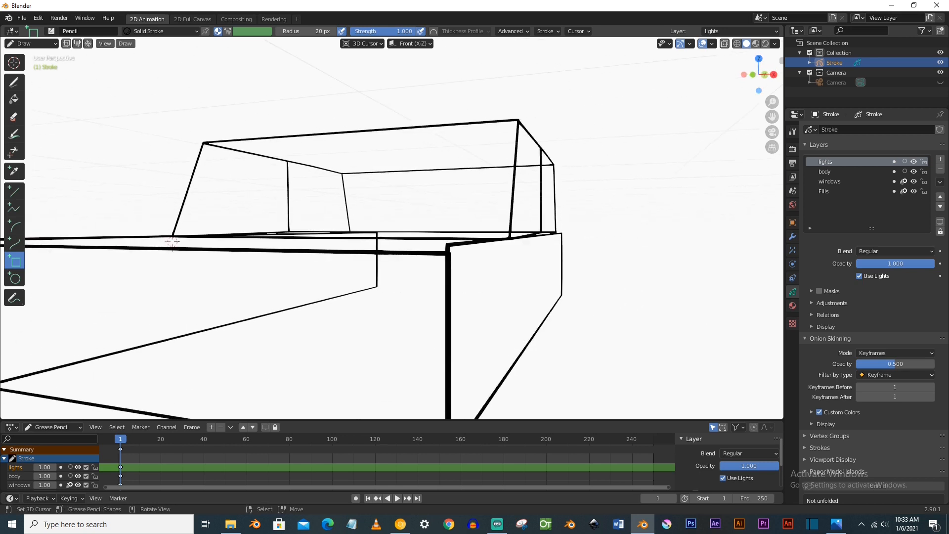
scroll(392, 228, down, 4)
mouse_move(494, 296)
middle_down()
mouse_move(553, 296)
mouse_move(509, 291)
middle_up()
key(KP_3)
- Move the body side's front upper corner down slightly with proportional editing to meet the front rectangle's corner
scroll(392, 227, up, 5)
key(Tab)
key(g)
scroll(464, 254, up, 11)
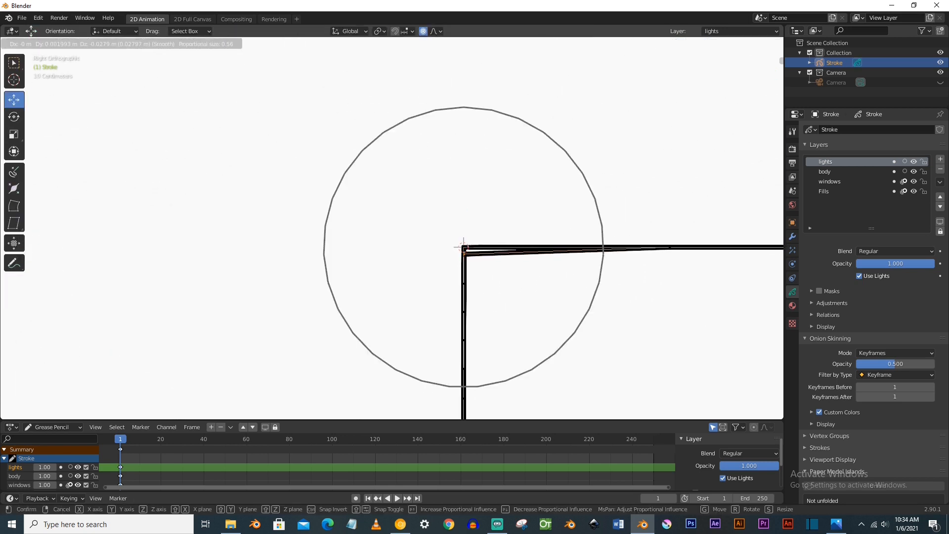
key(Escape)
key(g)
key(Return)
key(g)
mouse_move(464, 257)
middle_down()
mouse_move(529, 262)
mouse_move(467, 258)
middle_up()
key(Escape)
scroll(467, 258, down, 3)
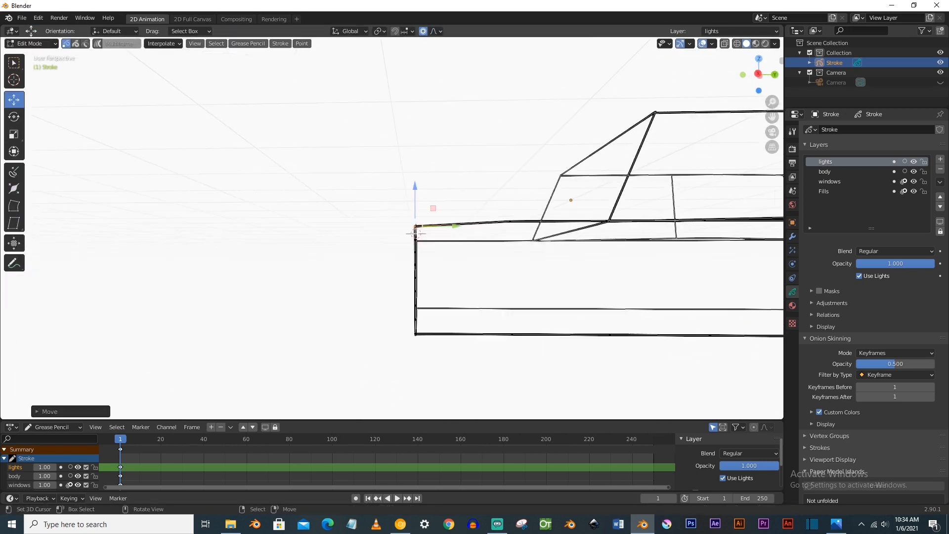
- Try to move the opposite body side's front upper corner onto the front rectangle, and undo the last edits
middle_drag(346, 247, 524, 250)
click(288, 241)
key(g)
key(Return)
middle_drag(288, 247, 306, 282)
key(ctrl+z)
key(ctrl+z)
key(ctrl+z)
key(ctrl+z)
- Duplicate the body's front rectangle and move the copy along Y to the body's rear end
key(KP_7)
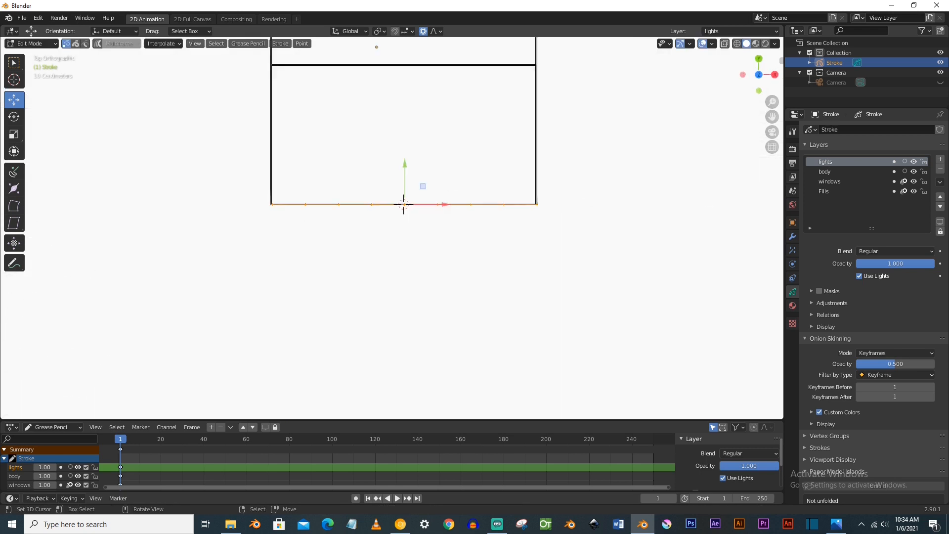
middle_drag(420, 257, 494, 207)
key(shift+d)
key(Return)
key(KP_7)
shift+middle_drag(400, 124, 410, 297)
scroll(420, 210, up, 6)
key(g)
key(Return)
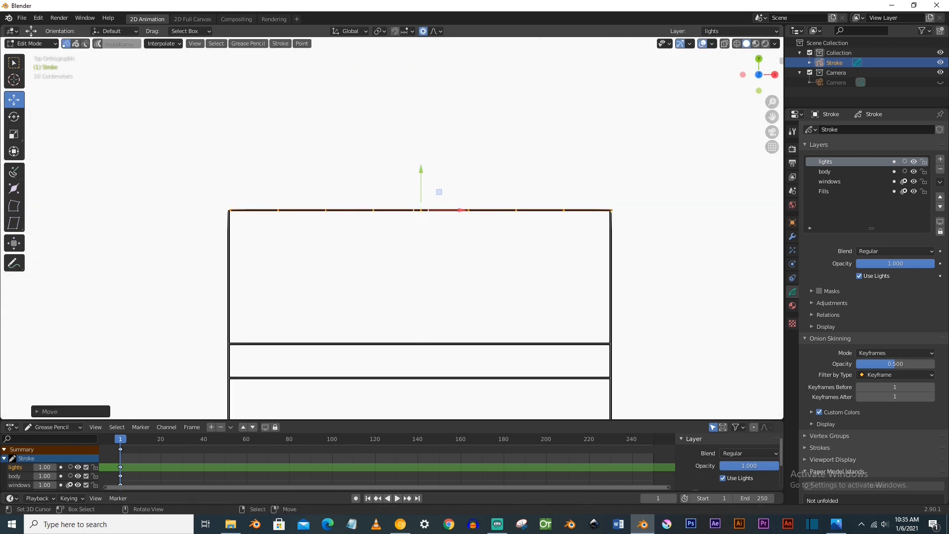
- Nudge the rear rectangle along Y, X and Z to line it up with the rear edges of both body sides
drag(421, 169, 421, 171)
drag(461, 211, 461, 211)
middle_drag(461, 217, 306, 116)
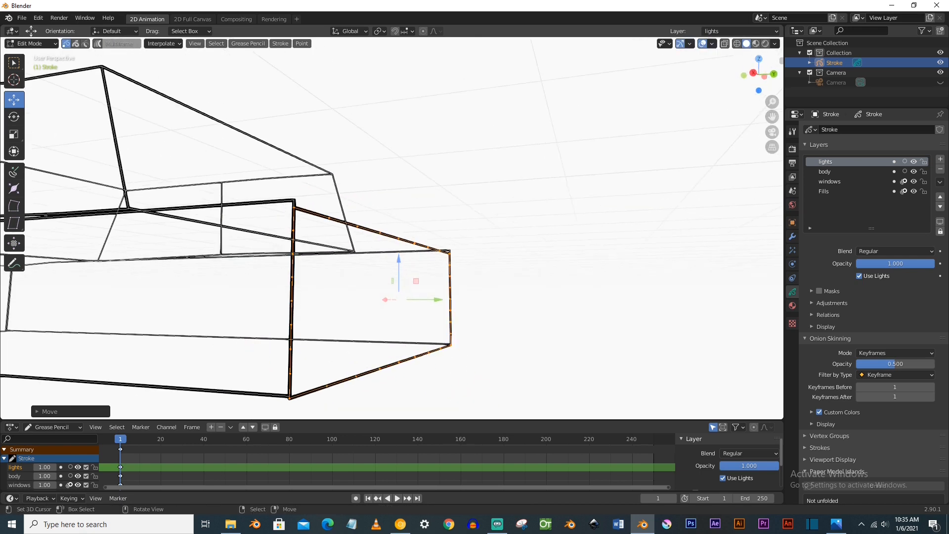
key(KP_3)
scroll(410, 296, up, 4)
drag(409, 214, 408, 211)
mouse_move(408, 211)
middle_down()
mouse_move(385, 202)
mouse_move(384, 220)
middle_up()
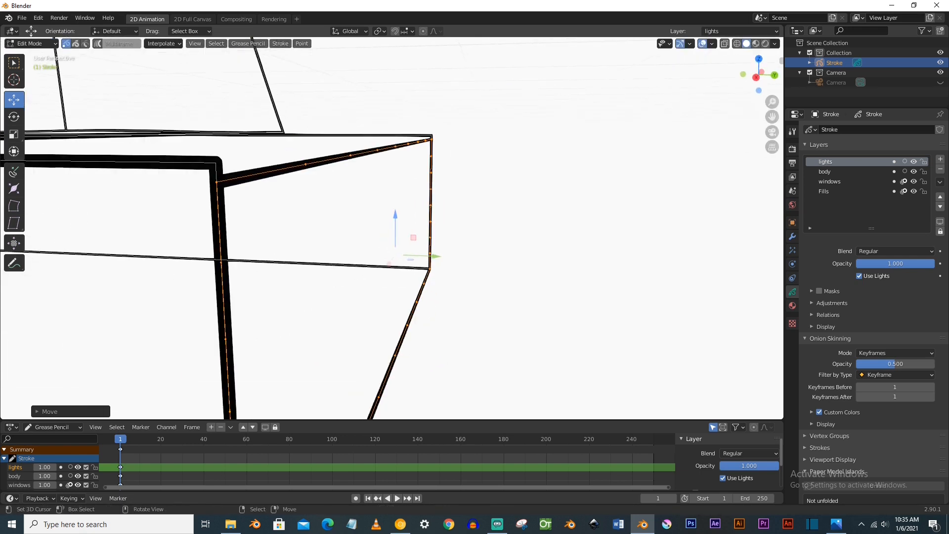
- Lower the rear upper corners of both body sides along Z to meet the rear rectangle's upper corners
right_click(221, 160)
middle_drag(221, 160, 229, 162)
drag(286, 150, 286, 161)
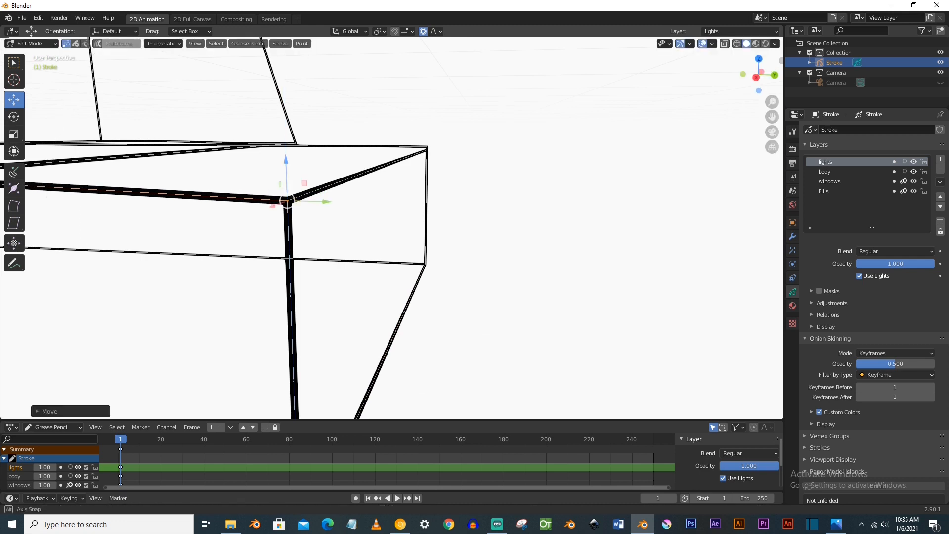
middle_drag(296, 168, 98, 169)
right_click(431, 199)
drag(433, 158, 433, 167)
middle_drag(433, 166, 657, 167)
scroll(657, 167, down, 4)
- Adjust the middle point of the body side's top edge along Z to follow the side windows' lower edge
key(KP_3)
key(Tab)
scroll(378, 224, up, 5)
shift+middle_drag(173, 208, 490, 273)
scroll(392, 238, up, 3)
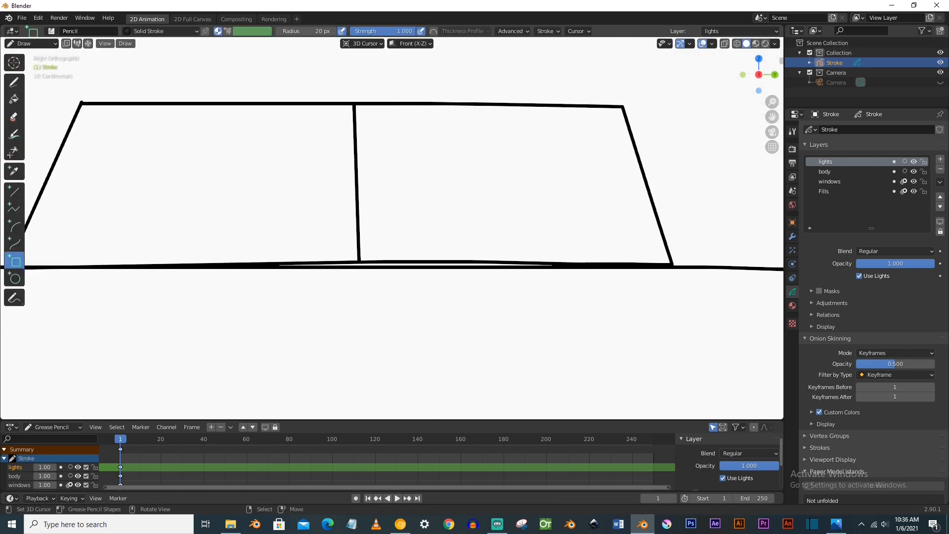
key(Tab)
right_click(352, 268)
drag(353, 228, 352, 232)
middle_drag(353, 232, 206, 203)
middle_drag(376, 238, 583, 247)
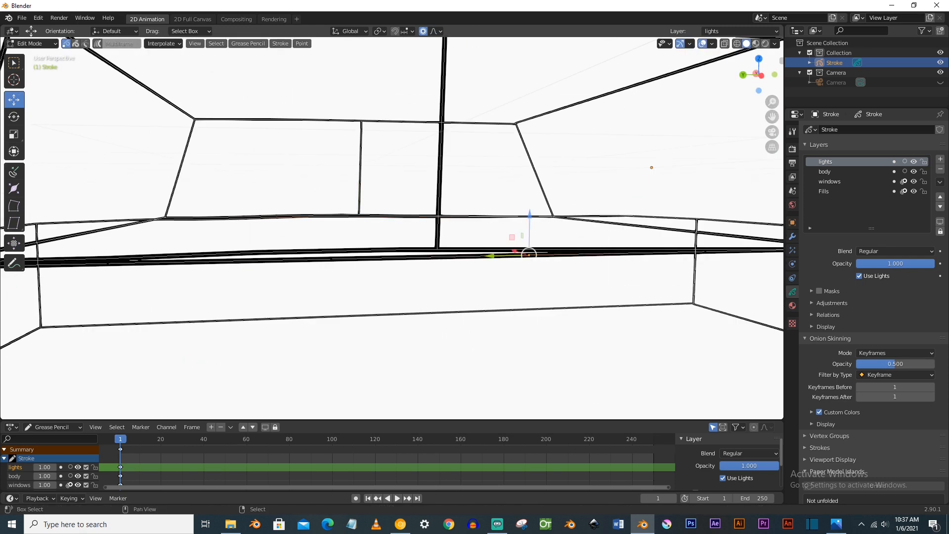
- Select a point near the front of the body side's bottom edge and snap the 3D cursor to it
scroll(390, 227, down, 4)
key(Tab)
key(Tab)
key(KP_3)
scroll(391, 227, up, 4)
shift+middle_drag(247, 247, 464, 225)
key(shift+s)
click(332, 312)
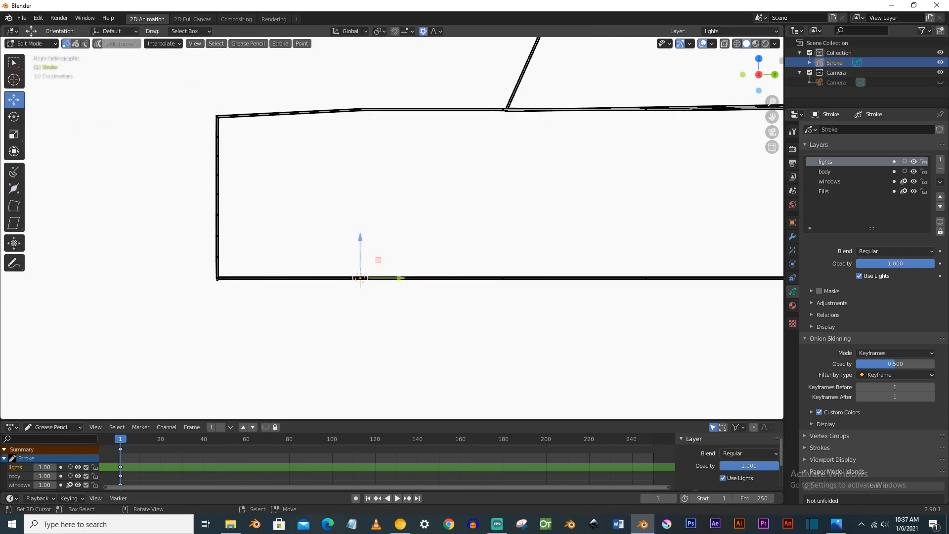
- Draw a circle for the front wheel below the body's bottom edge at the 3D cursor
scroll(390, 227, down, 2)
key(Tab)
scroll(370, 262, down, 3)
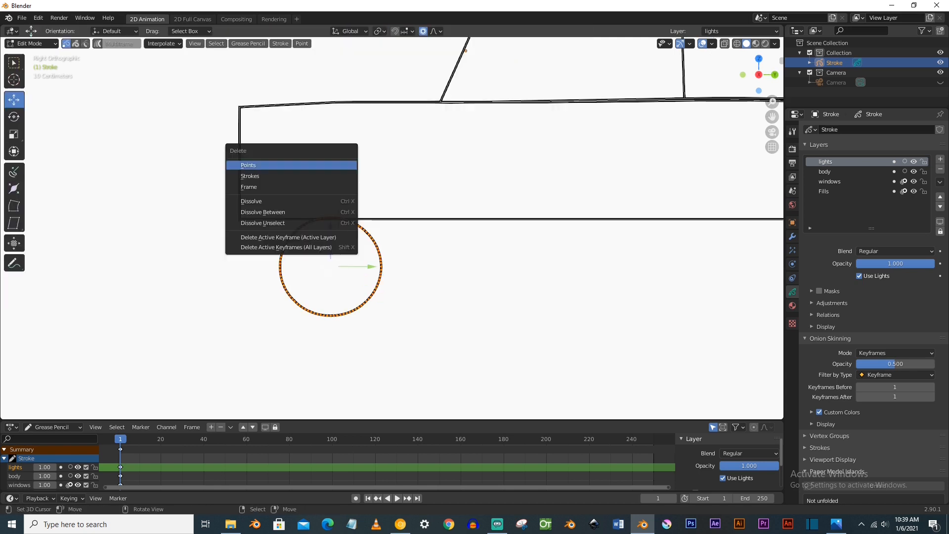
key(Escape)
- Duplicate the front wheel circle to the body's rear end and lower the copy by about 0.018 m along Z
scroll(339, 218, down, 3)
key(g)
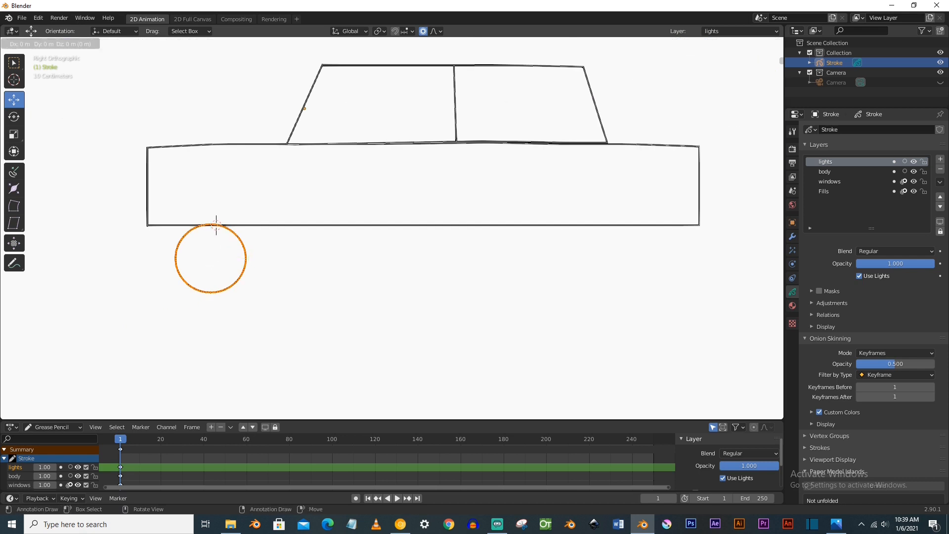
click(649, 258)
drag(649, 218, 649, 219)
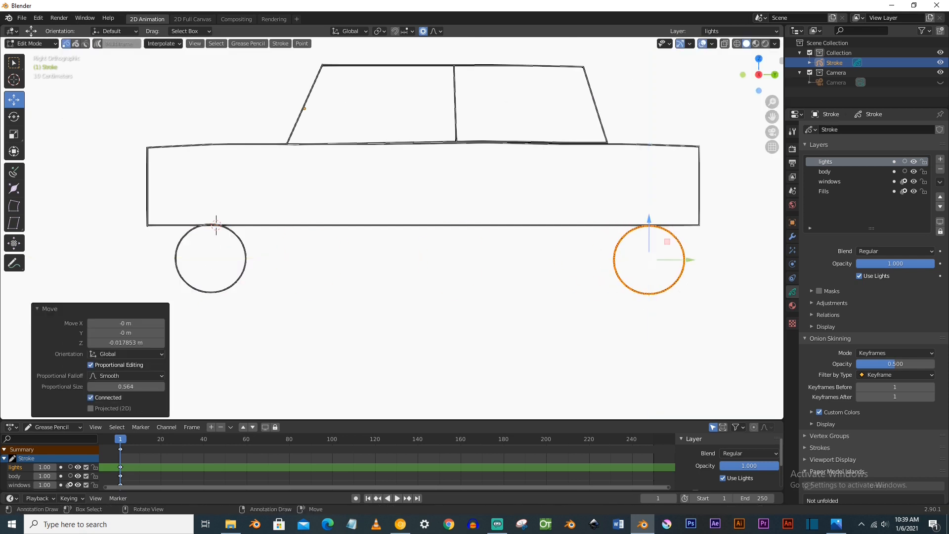
- Turn off proportional editing and duplicate the two wheel circles -3.185 m along X to the opposite side of the body
key(o)
click(241, 241)
key(ctrl+l)
drag(211, 217, 211, 218)
key(o)
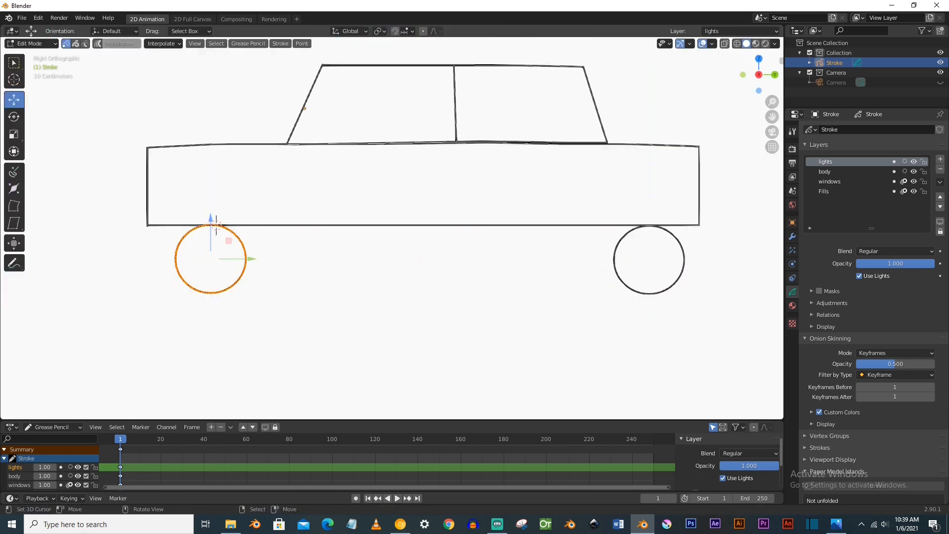
key(KP_1)
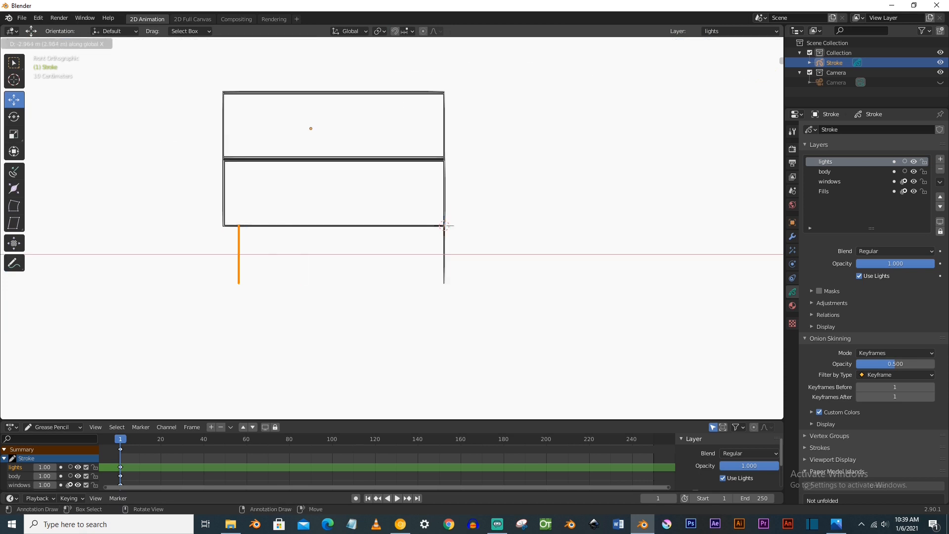
click(223, 253)
mouse_move(223, 252)
middle_down()
mouse_move(297, 257)
mouse_move(158, 262)
mouse_move(161, 245)
middle_up()
scroll(376, 202, up, 2)
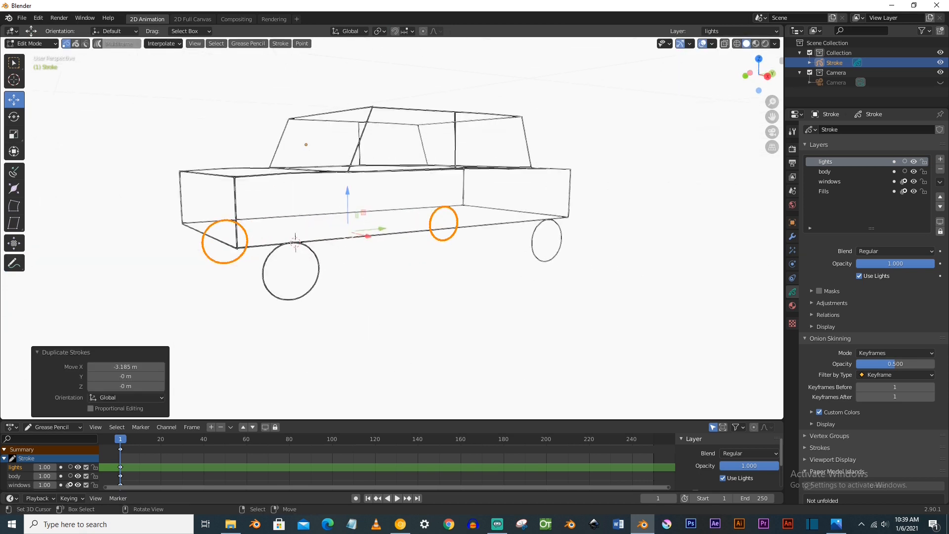
key(Return)
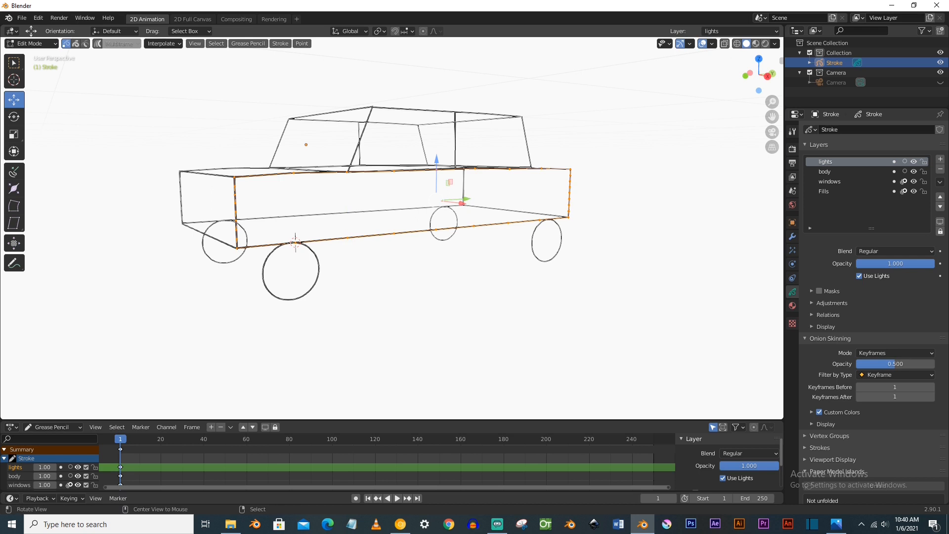
- Examine how the linked body, windshield and side window strokes meet around the car
middle_drag(346, 297, 277, 277)
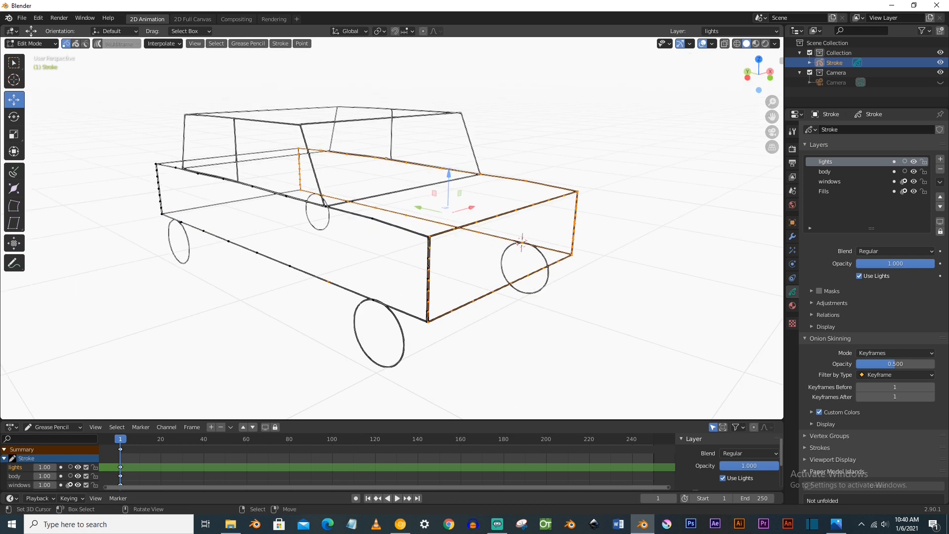
middle_drag(386, 158, 277, 161)
key(l)
middle_drag(483, 144, 529, 149)
middle_drag(311, 161, 198, 153)
key(l)
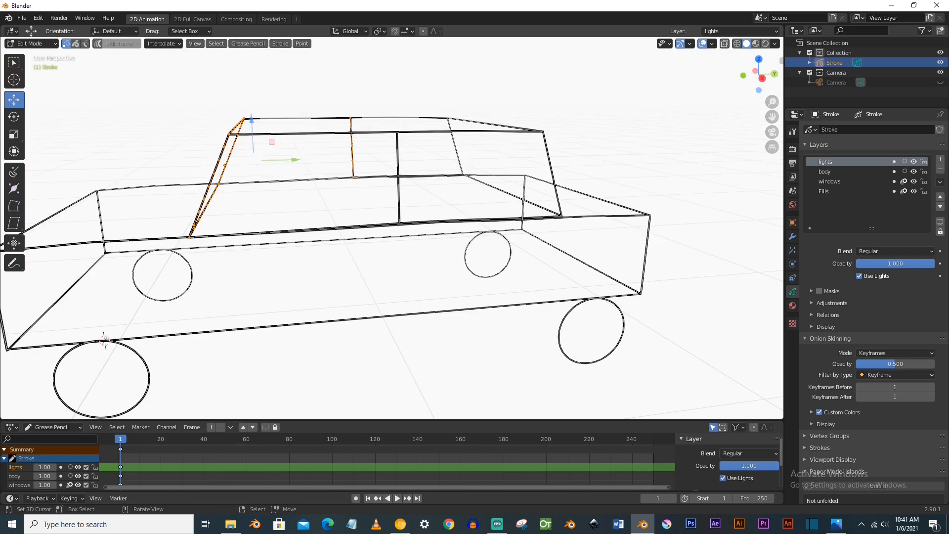
mouse_move(297, 197)
alt+mouse_down()
mouse_move(386, 198)
mouse_move(346, 188)
alt+mouse_up()
scroll(346, 222, down, 4)
alt+drag(346, 223, 425, 222)
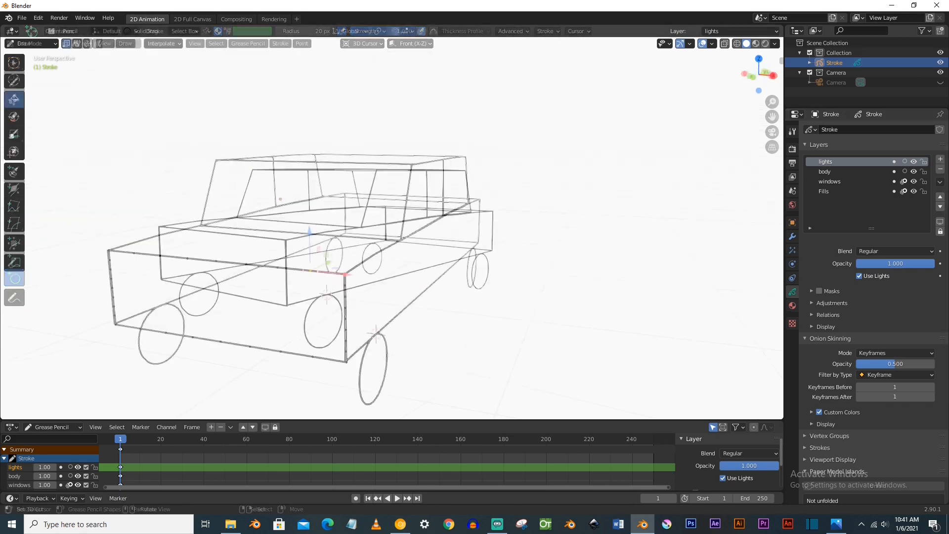
- Place the 3D cursor on the body's front face and draw a headlight circle near its +X side in front view
right_click(310, 270)
shift+right_click(312, 356)
key(KP_1)
key(Tab)
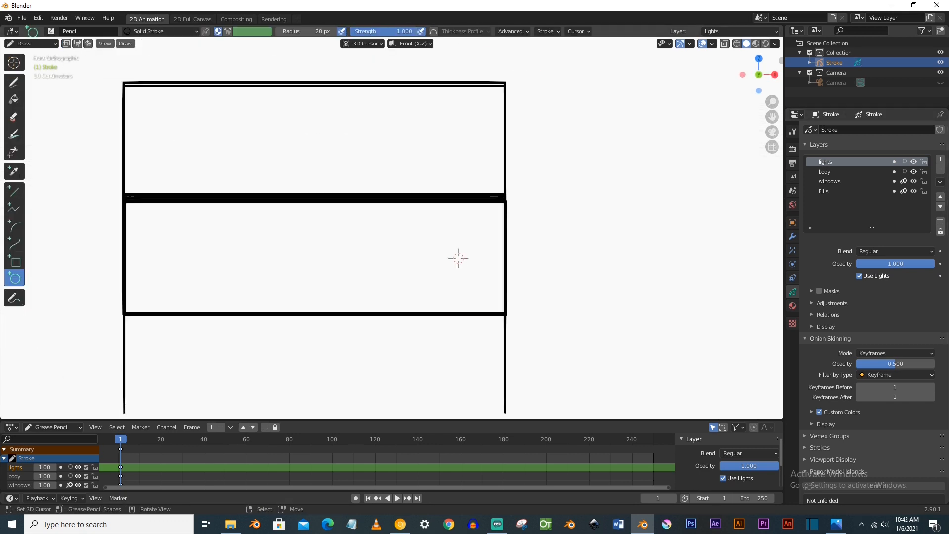
key(Return)
key(Tab)
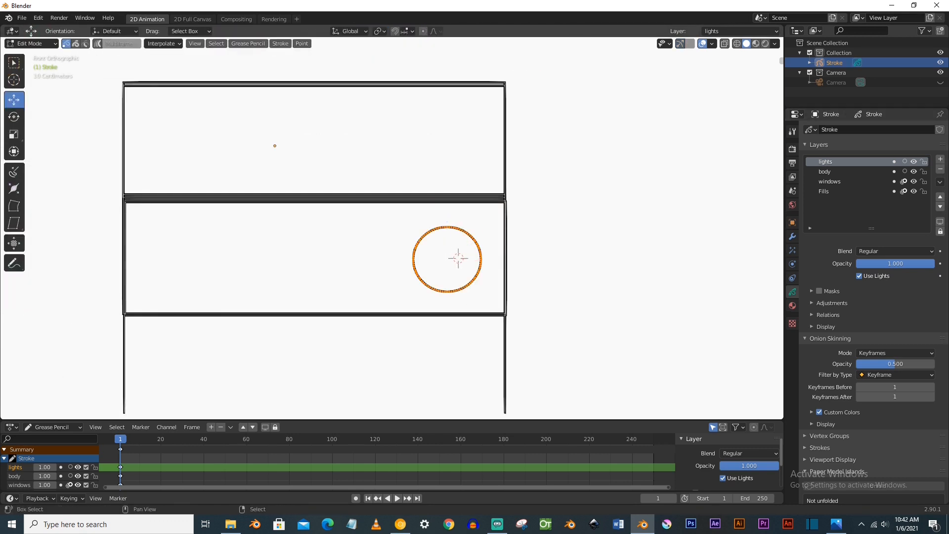
- Duplicate the headlight to the other side of the front face, and copy the pair 6.6739 m along Y to the rear
key(Return)
mouse_move(370, 267)
alt+mouse_down()
mouse_move(317, 294)
mouse_move(228, 284)
mouse_move(316, 274)
mouse_move(354, 281)
alt+mouse_up()
shift+right_click(357, 287)
key(l)
key(KP_3)
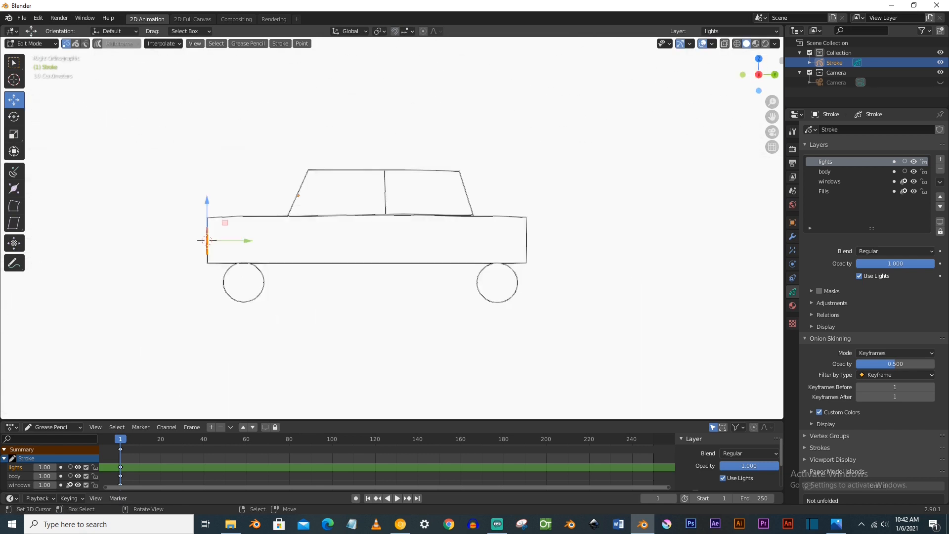
key(Return)
middle_drag(543, 276, 445, 292)
key(g)
key(Escape)
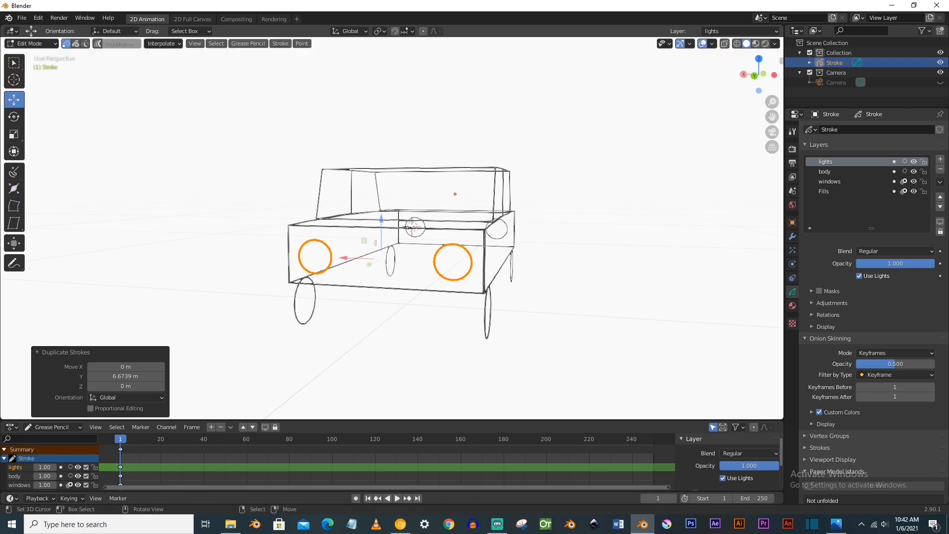
- Scale down each of the two rear light circles individually
right_click(329, 266)
key(l)
click(370, 275)
right_click(469, 270)
key(l)
key(s)
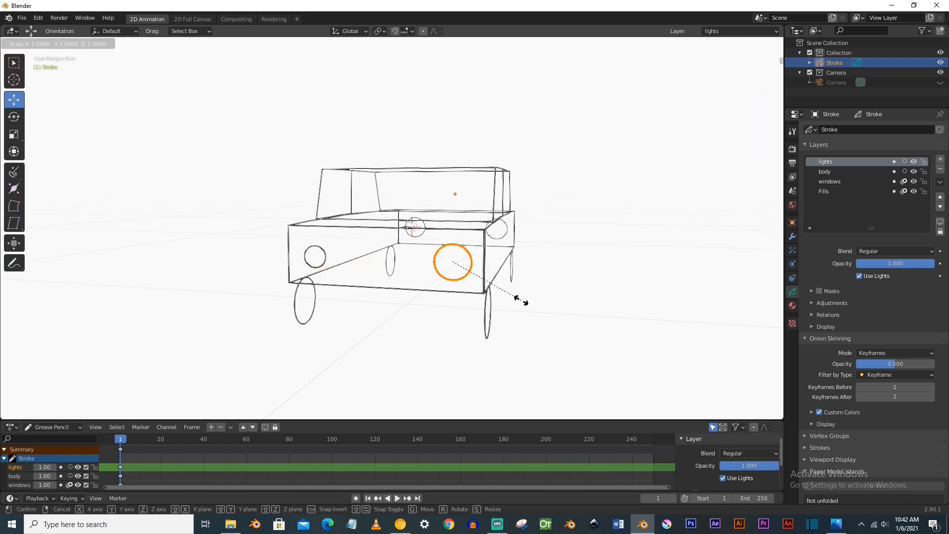
click(498, 288)
key(KP_1)
mouse_move(494, 287)
middle_down()
mouse_move(423, 309)
mouse_move(487, 290)
middle_up()
- Make the Fills layer active and set the fill base color of the fill-only material to light grey
key(shift+alt+z)
click(37, 352)
mouse_move(346, 296)
middle_down()
mouse_move(252, 297)
mouse_move(346, 308)
middle_up()
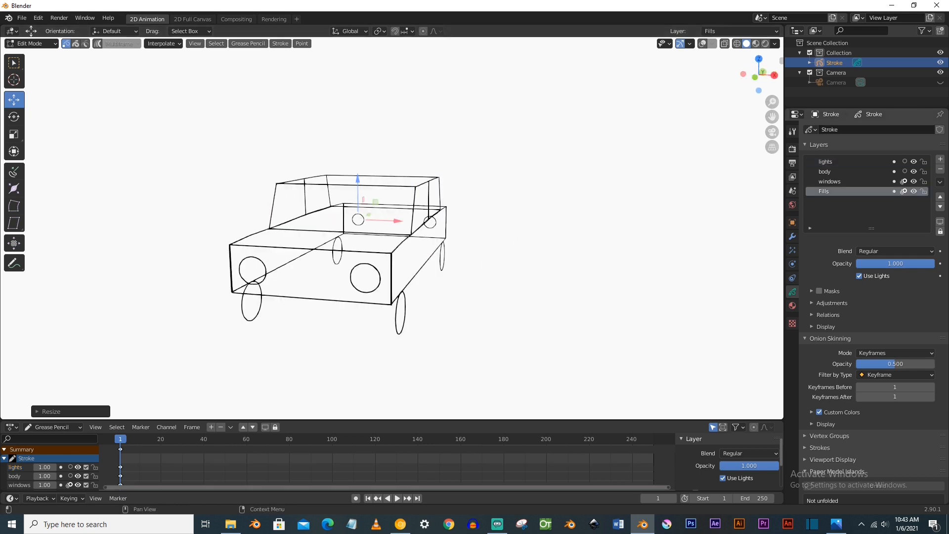
click(792, 306)
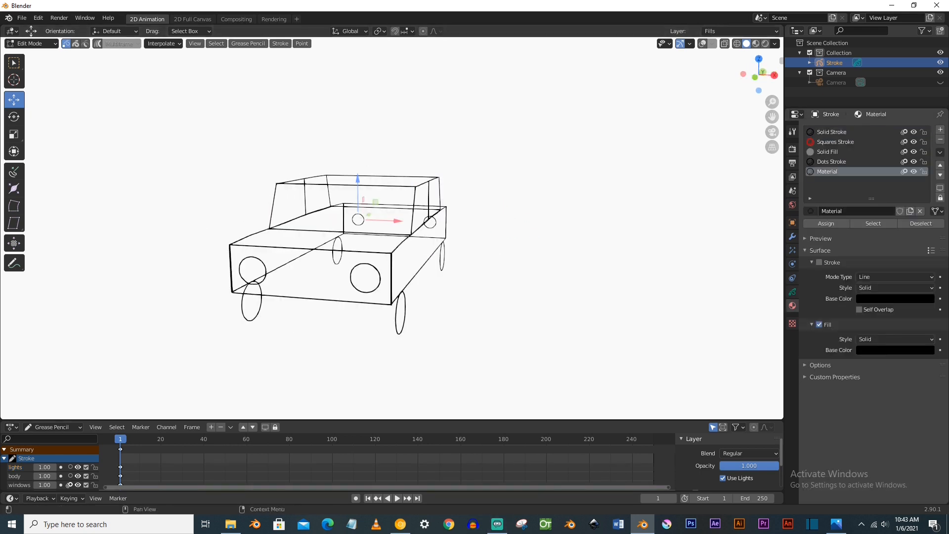
click(895, 350)
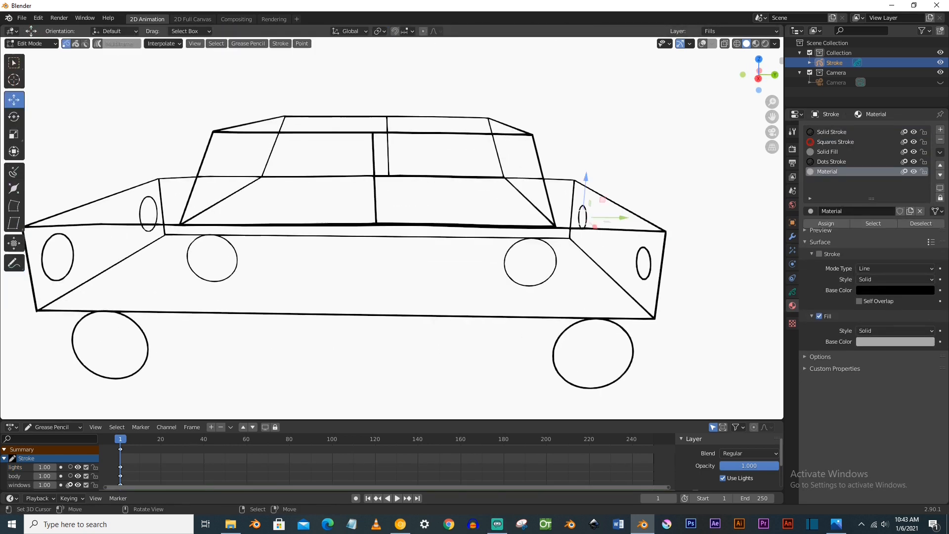
- Fill the front and rear side window panes from the right view with the light grey material
key(shift+alt+z)
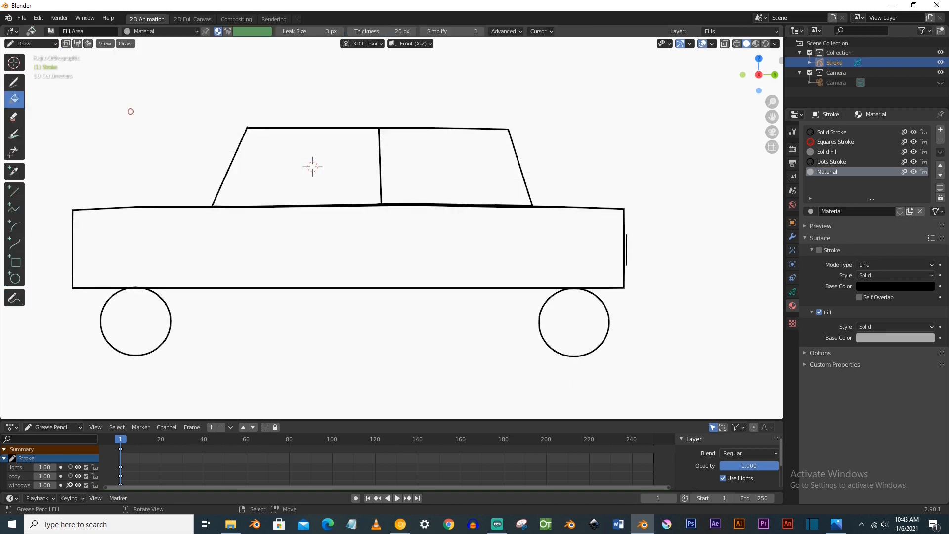
click(338, 162)
click(468, 183)
middle_drag(467, 183, 377, 214)
- Fill the side window panes on the opposite side of the car from the left view
key(Tab)
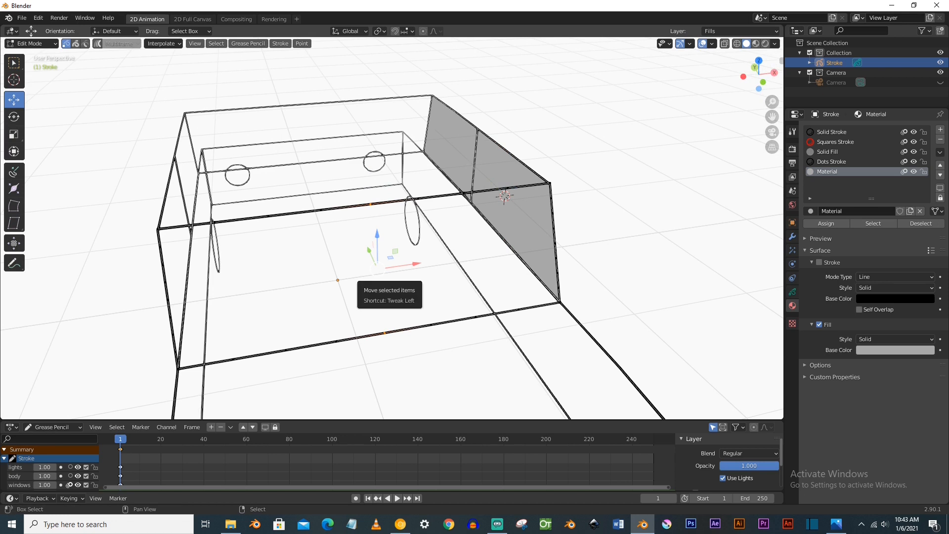
middle_drag(377, 269, 467, 258)
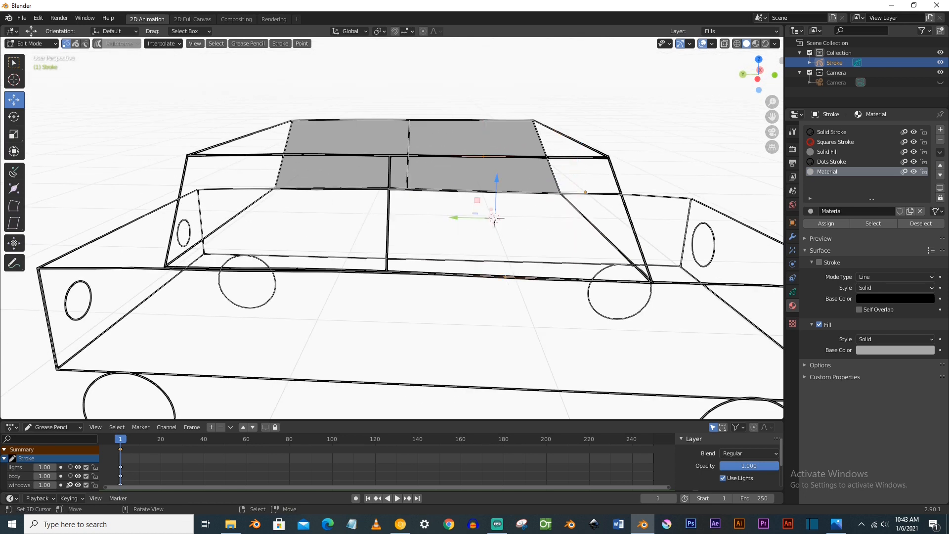
key(ctrl+KP_3)
key(Tab)
mouse_move(366, 171)
middle_down()
mouse_move(474, 193)
mouse_move(29, 188)
middle_up()
- Select points on the windshield's top and bottom edges and snap the 3D cursor to the selection
key(KP_1)
key(Tab)
middle_drag(320, 141, 315, 163)
right_click(314, 163)
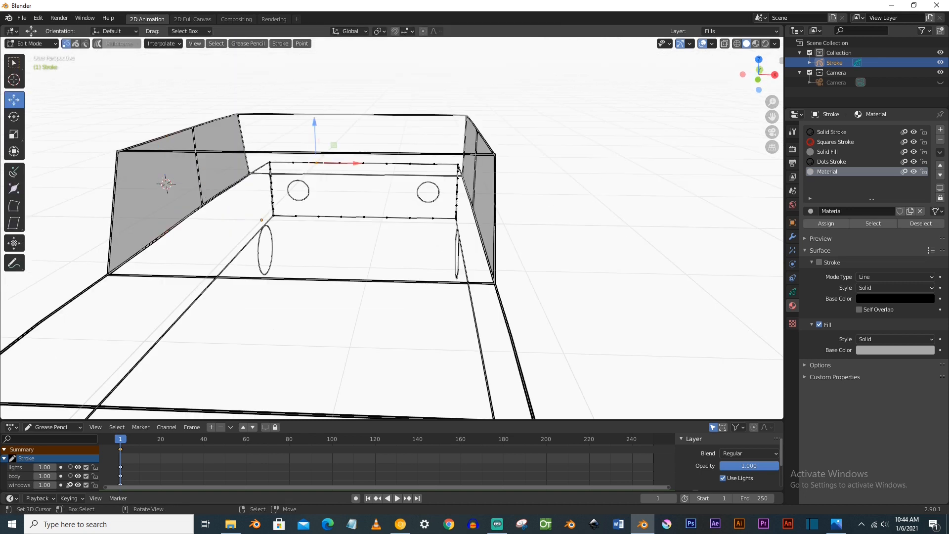
scroll(326, 149, up, 1)
right_click(337, 129)
shift+right_click(279, 290)
key(shift+s)
click(293, 319)
key(KP_1)
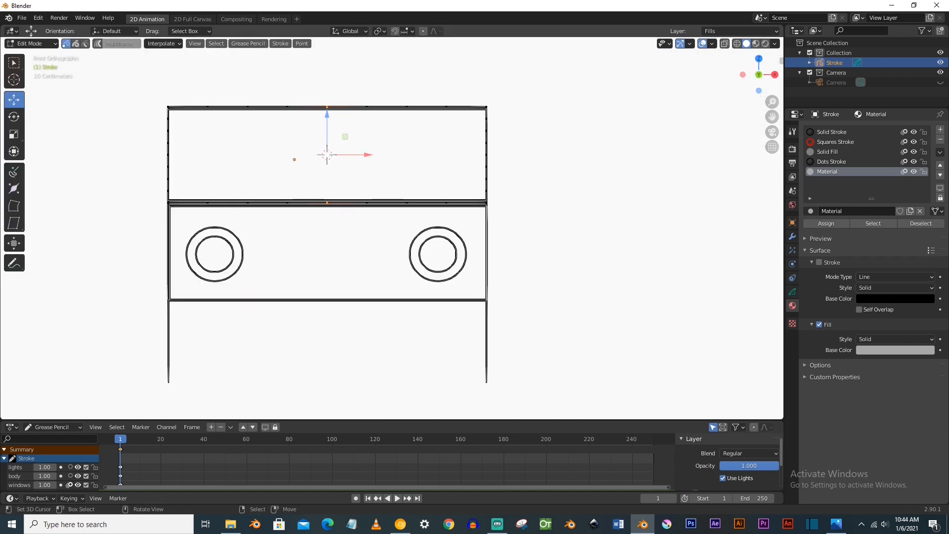
- Try to fill the windshield from the front view on the vertical drawing plane
key(Tab)
click(386, 161)
mouse_move(385, 161)
middle_down()
mouse_move(184, 139)
mouse_move(281, 139)
mouse_move(361, 236)
middle_up()
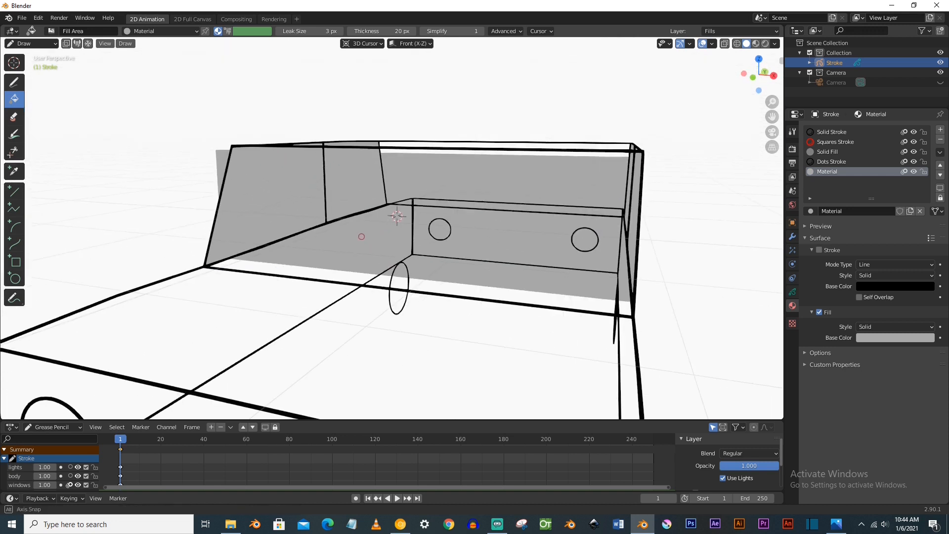
key(ctrl+z)
- Show the drawing plane's canvas grid in the viewport
scroll(410, 249, down, 1)
click(711, 44)
click(651, 280)
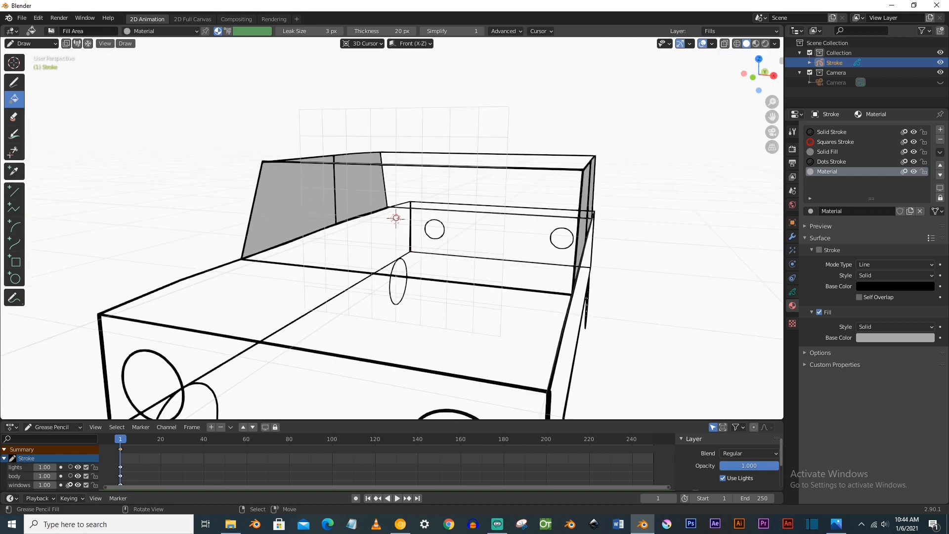
- Switch to Object Mode in the right view and restrict transforms to origins only
key(KP_3)
shift+middle_drag(411, 193, 487, 217)
click(32, 43)
click(38, 55)
click(764, 31)
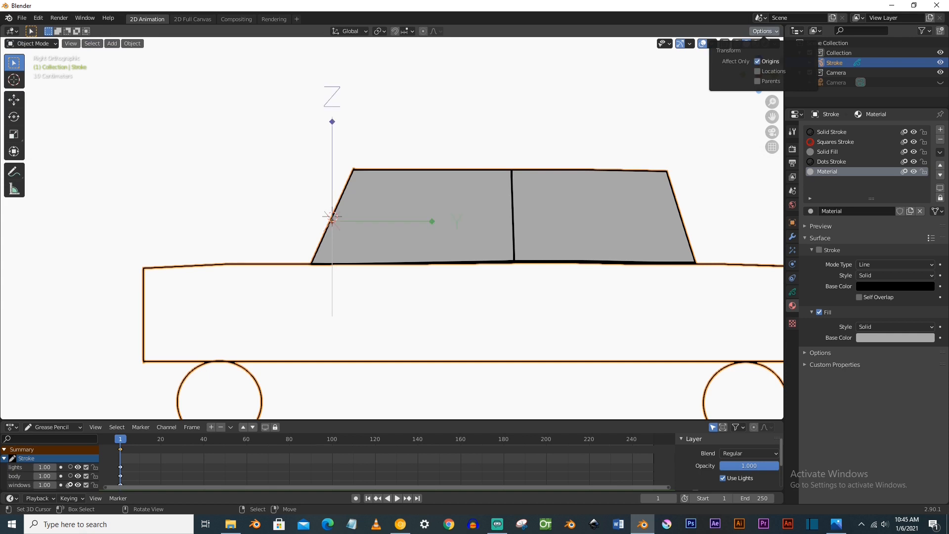
- Rotate and move the object's origin until its Z axis follows the windshield's slope
key(r)
click(381, 180)
scroll(391, 228, up, 4)
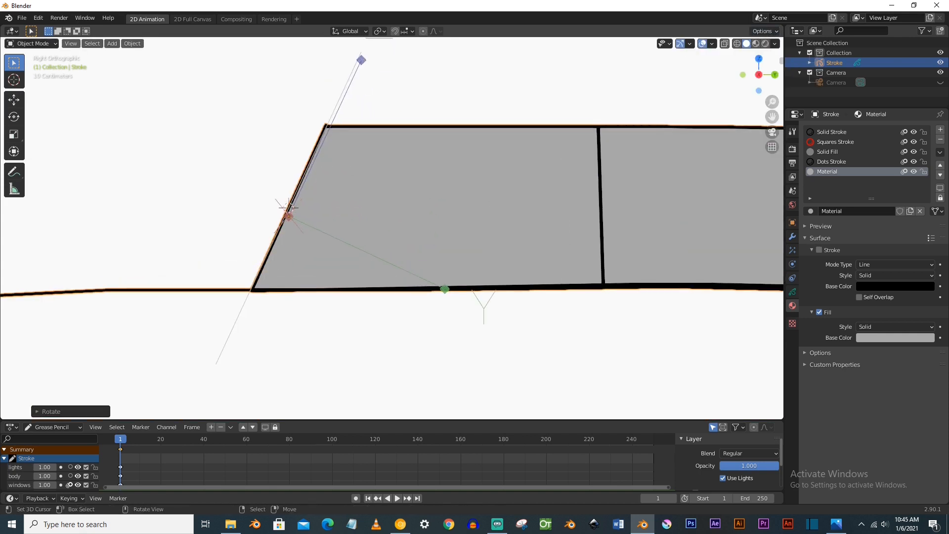
key(g)
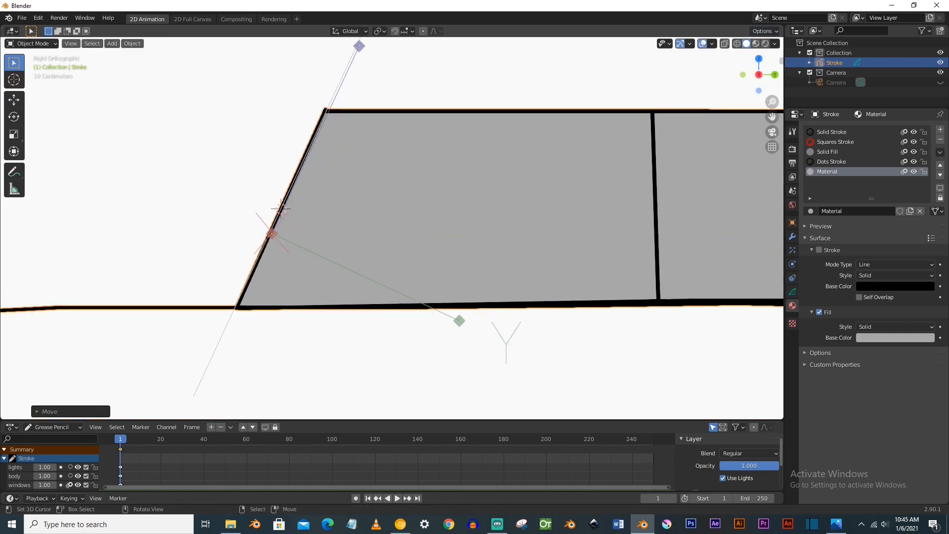
key(r)
click(423, 207)
key(g)
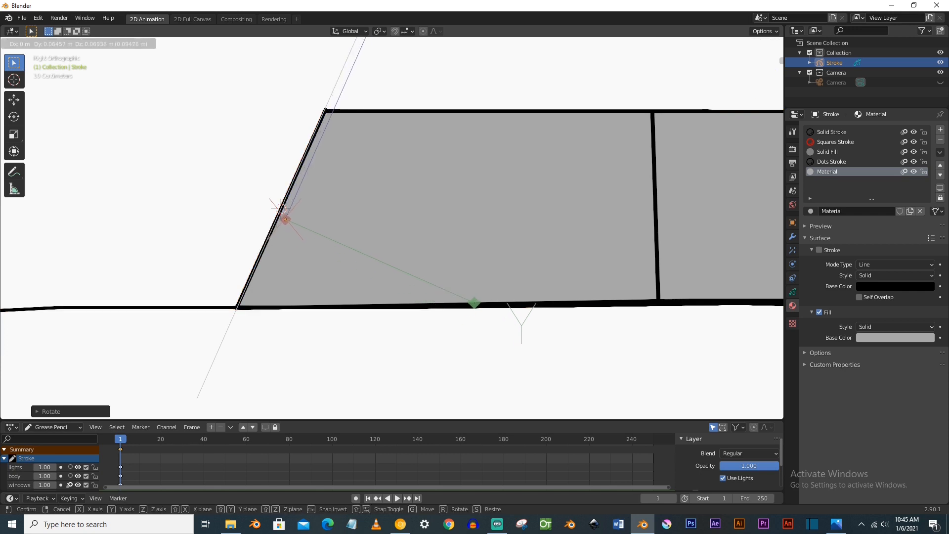
click(426, 211)
- Return to Draw Mode and fill the windshield from the front view
key(KP_1)
scroll(444, 207, down, 3)
key(Tab)
click(32, 44)
click(34, 86)
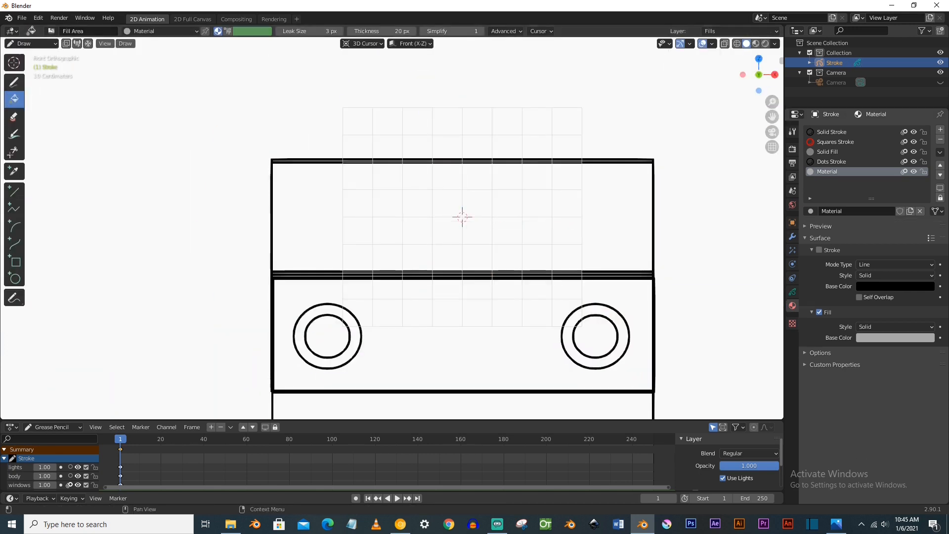
click(462, 217)
middle_drag(462, 217, 346, 215)
middle_drag(533, 245, 394, 244)
- Add a new material slot to the Stroke object and create a new material in it
key(KP_3)
click(940, 129)
click(871, 211)
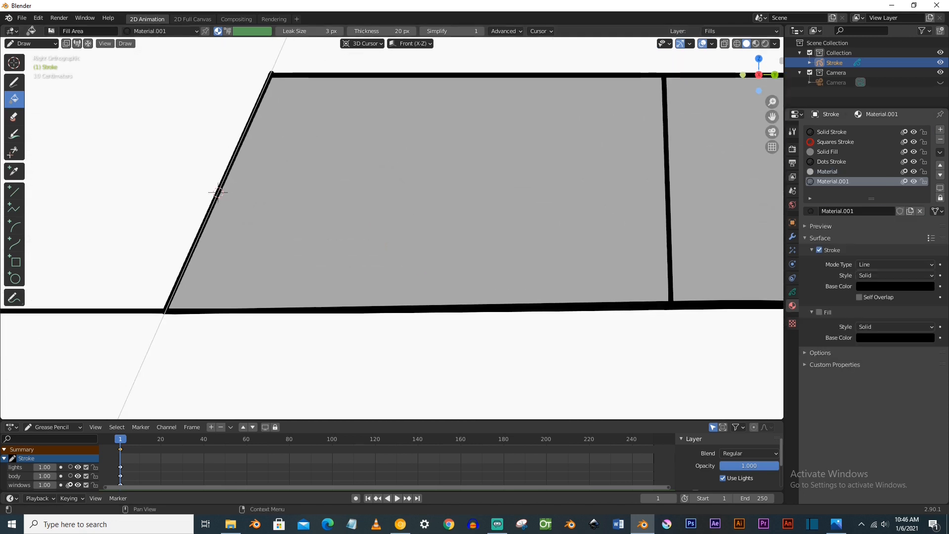
- Select points on the rear window's top and bottom edges and center the 3D cursor between them
mouse_move(218, 192)
middle_down()
mouse_move(403, 195)
mouse_move(415, 186)
mouse_move(324, 224)
mouse_move(346, 218)
mouse_move(322, 214)
mouse_move(506, 219)
middle_up()
key(Tab)
click(517, 420)
alt+middle_drag(516, 421, 622, 316)
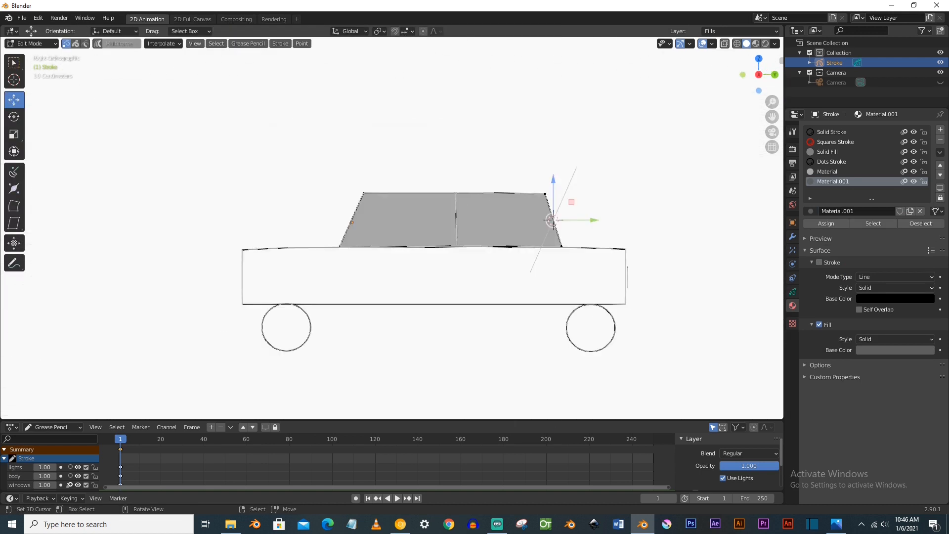
- Set the Stroke object's origin to the 3D cursor at the rear window
scroll(687, 217, up, 3)
shift+middle_drag(687, 217, 398, 305)
key(Tab)
scroll(398, 305, down, 1)
key(Tab)
key(Tab)
click(132, 44)
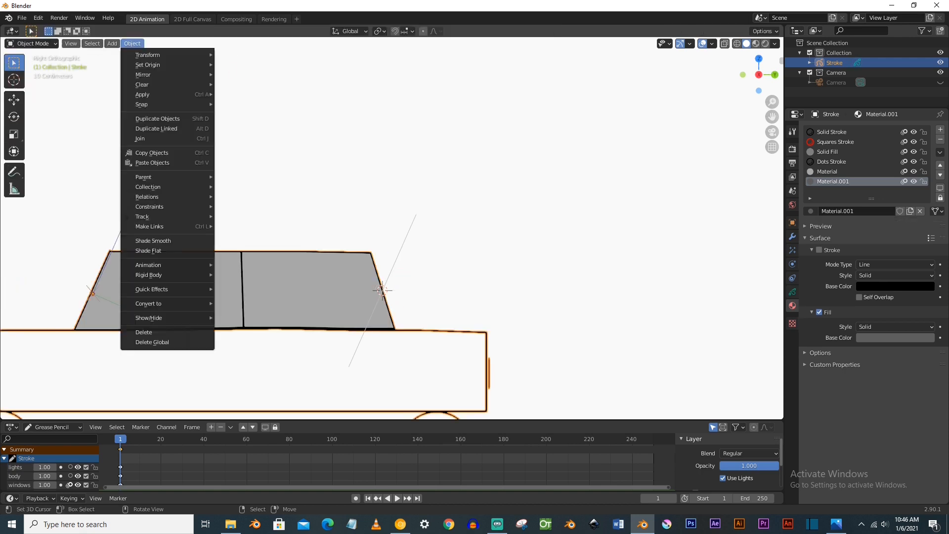
mouse_move(148, 64)
click(247, 85)
- Rotate and move the object's origin until its Z axis follows the rear window's slope
scroll(392, 229, up, 1)
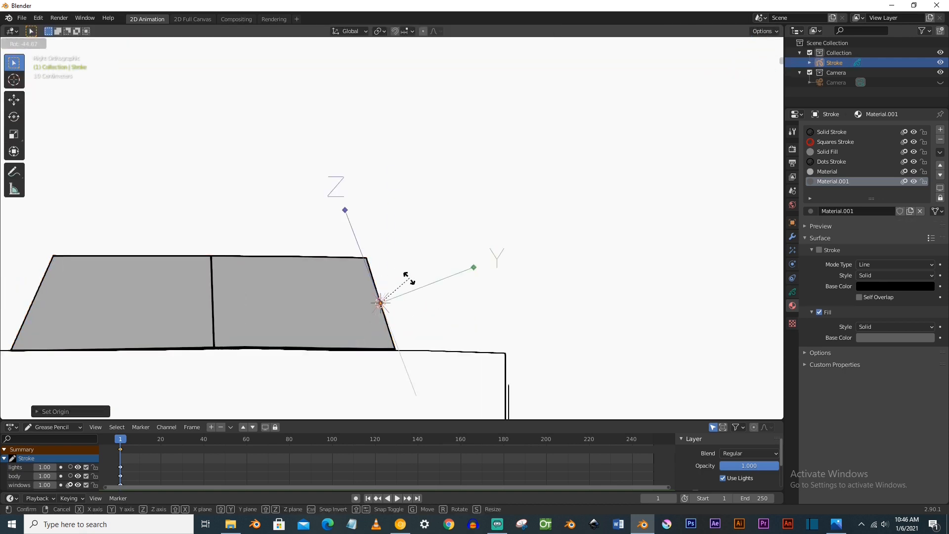
scroll(409, 408, up, 4)
key(g)
click(429, 175)
key(r)
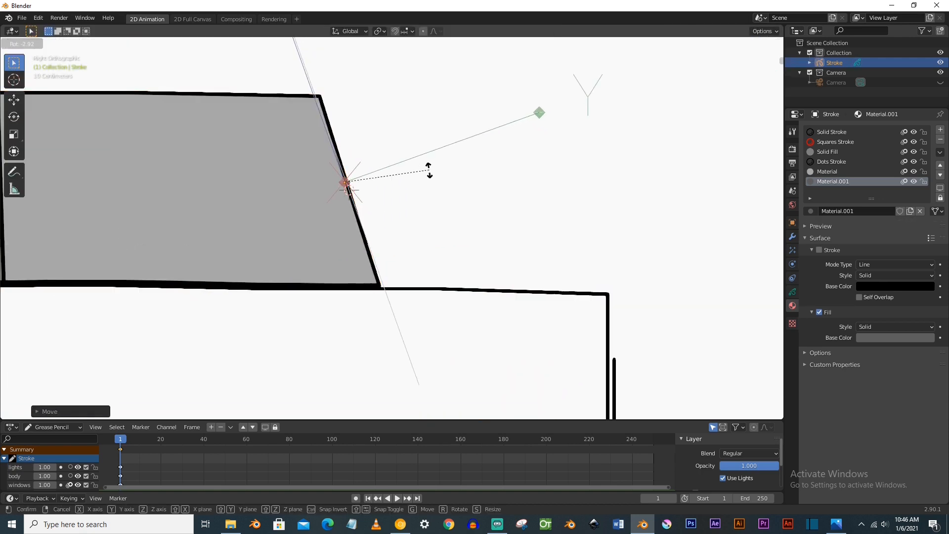
scroll(341, 193, up, 1)
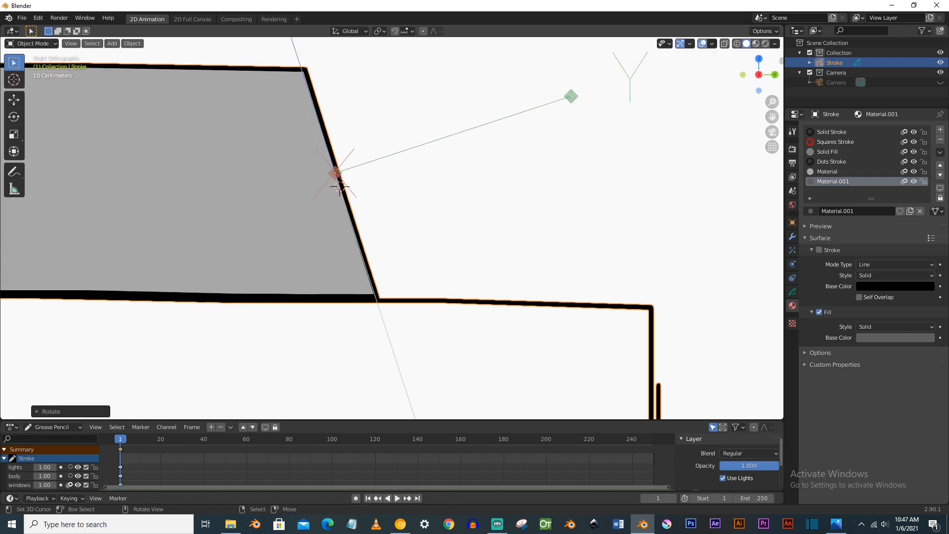
- Fill the rear window with the dark grey Material.001 from the back view
key(KP_1)
scroll(392, 229, down, 3)
middle_drag(444, 198, 208, 235)
key(Tab)
key(ctrl+KP_1)
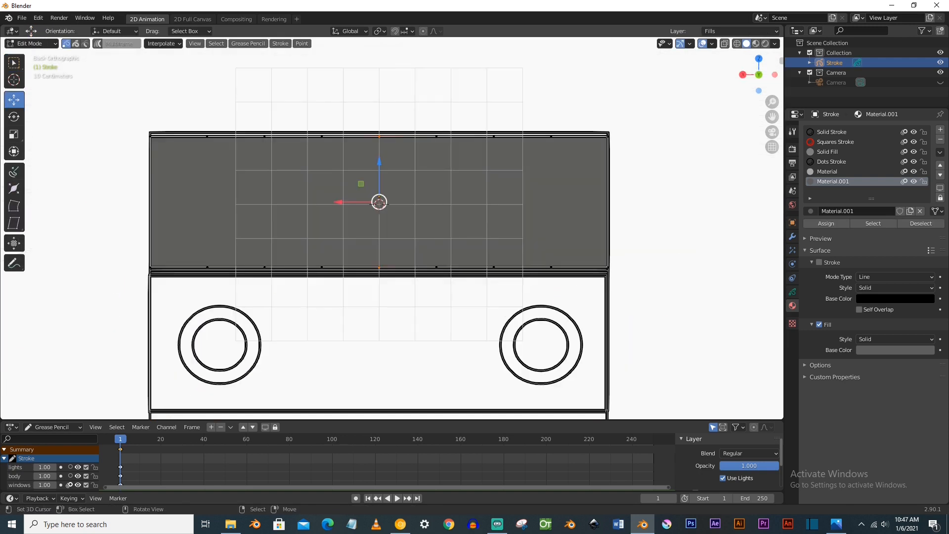
key(Tab)
key(Tab)
click(32, 44)
click(33, 85)
middle_drag(397, 215, 395, 223)
scroll(395, 222, down, 1)
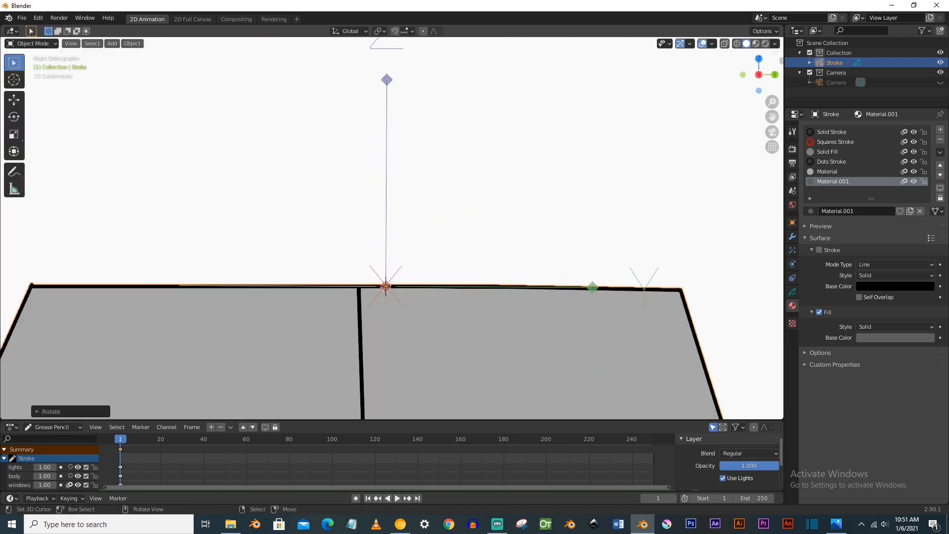
- Fill the car's roof with the dark grey Material.001 from the top view
key(KP_7)
scroll(392, 228, down, 5)
key(Tab)
click(32, 43)
click(33, 85)
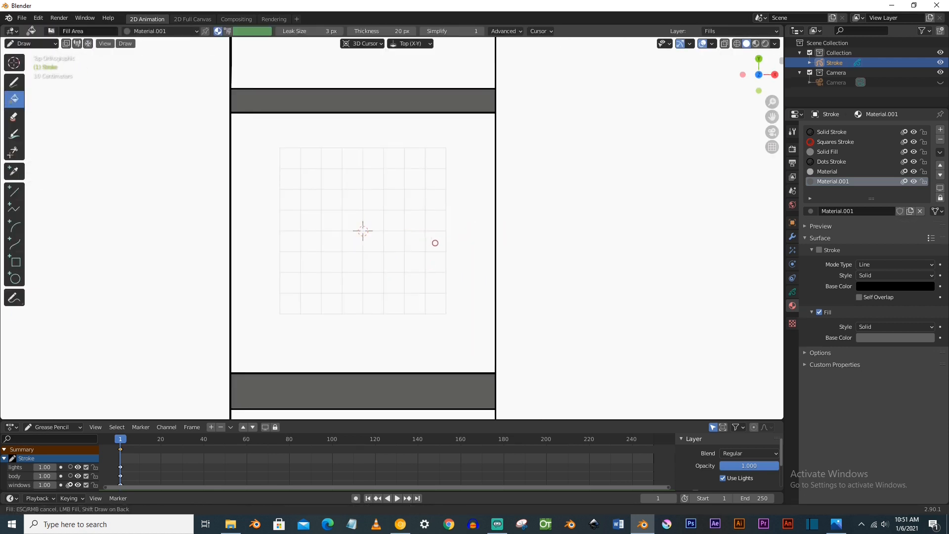
mouse_move(435, 243)
middle_down()
mouse_move(443, 188)
mouse_move(414, 183)
mouse_move(367, 303)
middle_up()
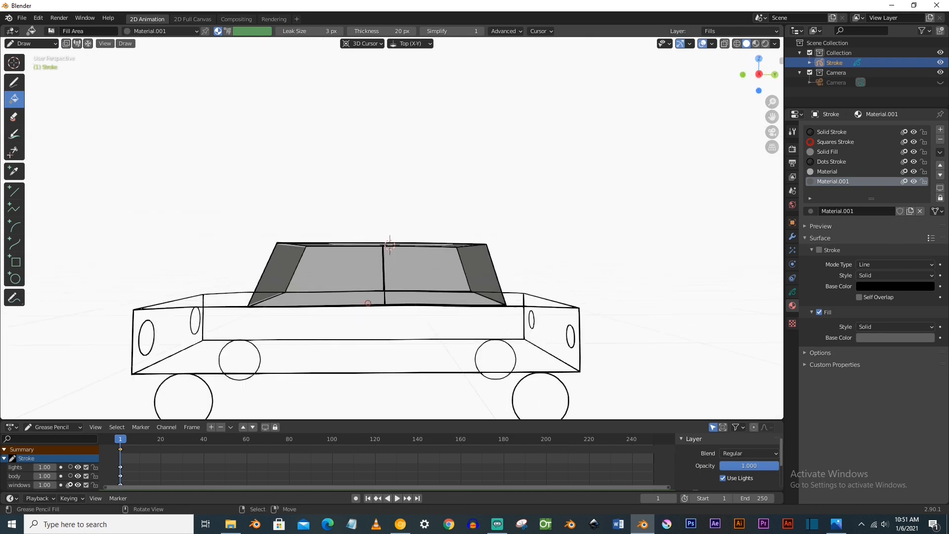
- Center the 3D cursor on the stroke outlining the body's right side and set the drawing plane to Side (Y-Z)
key(Tab)
key(KP_3)
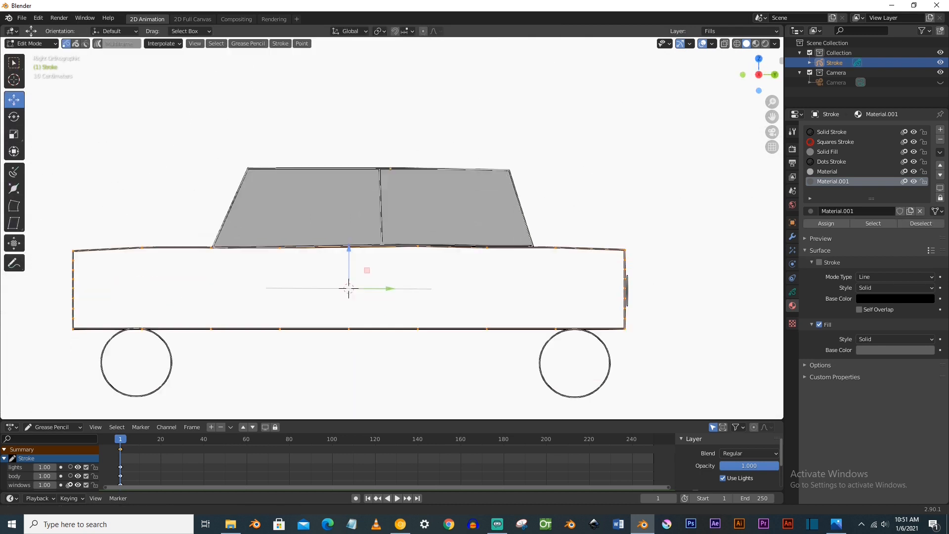
key(Tab)
click(410, 44)
click(400, 94)
key(KP_1)
key(KP_3)
- Create Material.002 with a red fill and no stroke, and fill the body's right side with it
click(940, 130)
click(868, 211)
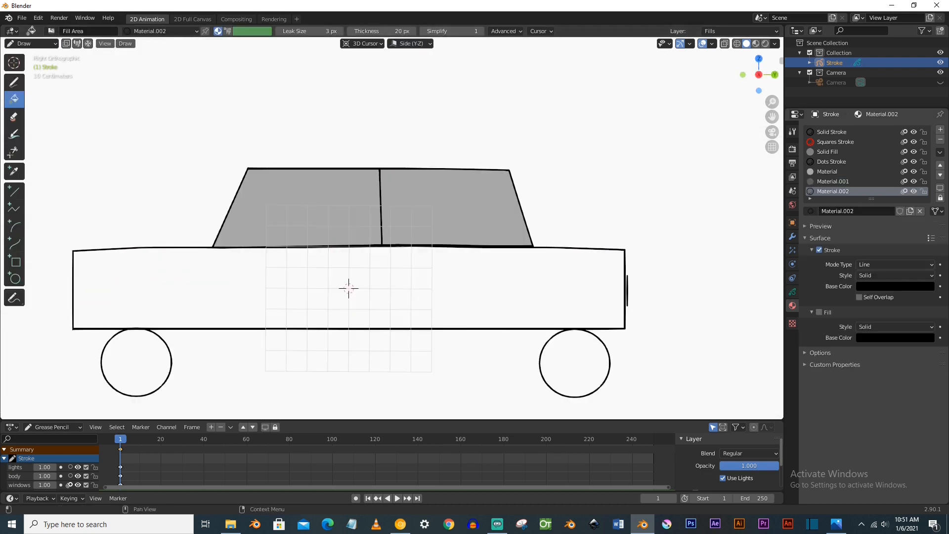
click(895, 337)
click(926, 199)
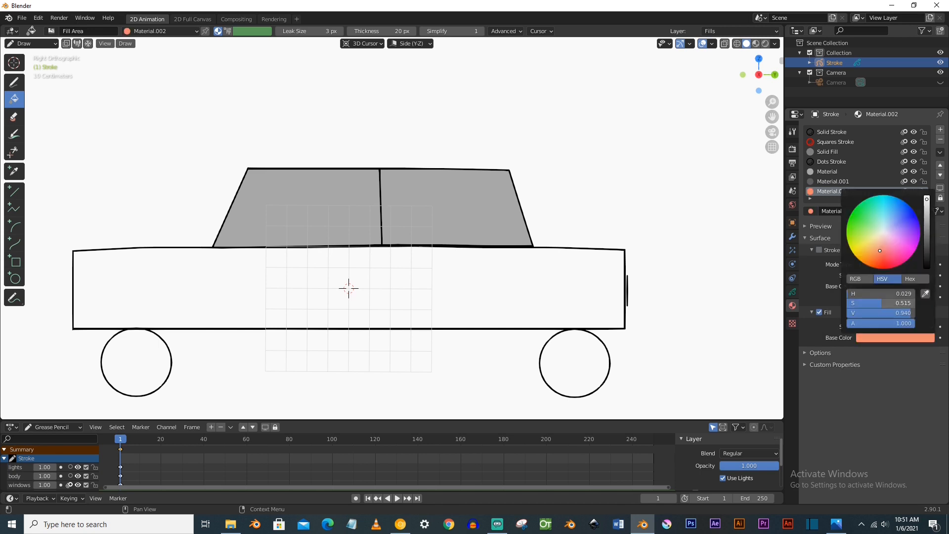
click(193, 303)
- Center the 3D cursor on the body's left side outline and fill that side with the red Material.002
mouse_move(194, 302)
middle_down()
mouse_move(383, 318)
mouse_move(381, 284)
mouse_move(364, 274)
middle_up()
key(Tab)
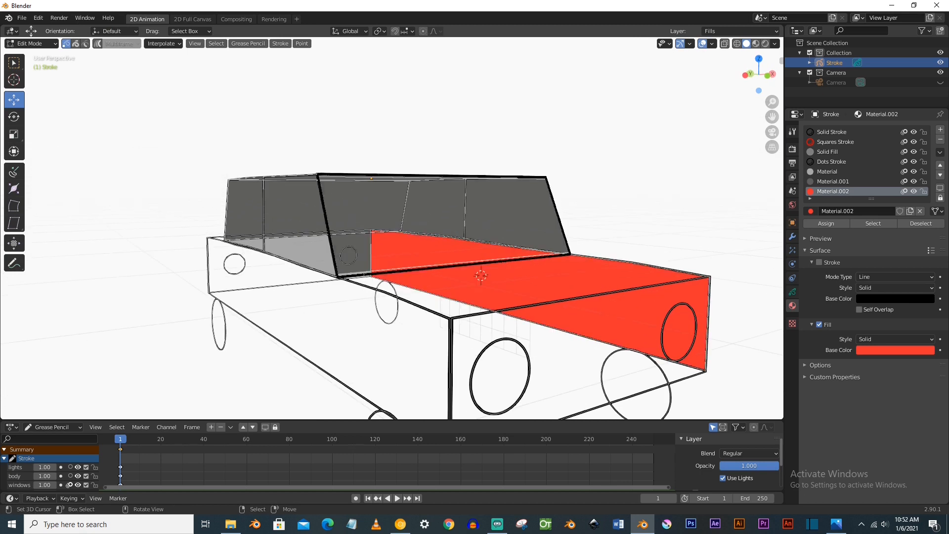
key(ctrl+KP_3)
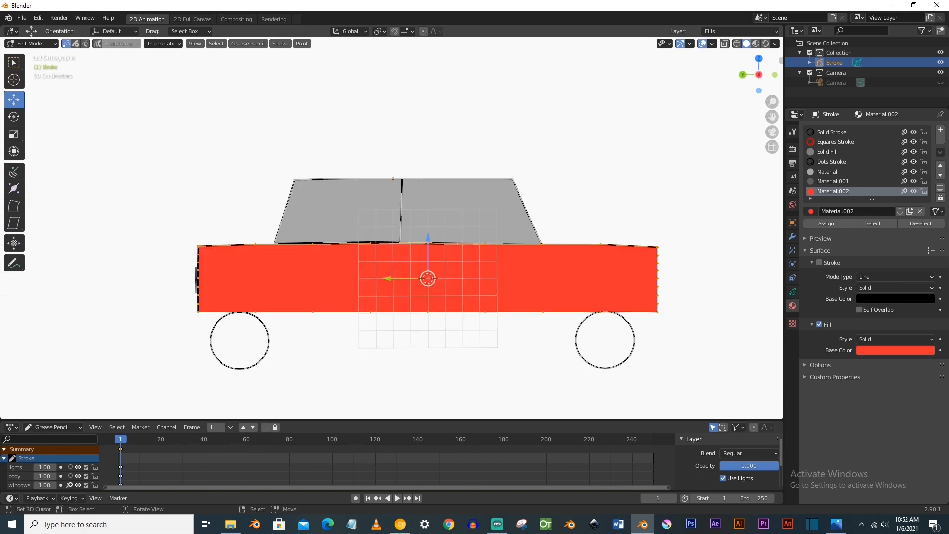
key(Tab)
click(509, 291)
mouse_move(620, 369)
middle_down()
mouse_move(382, 361)
mouse_move(336, 326)
middle_up()
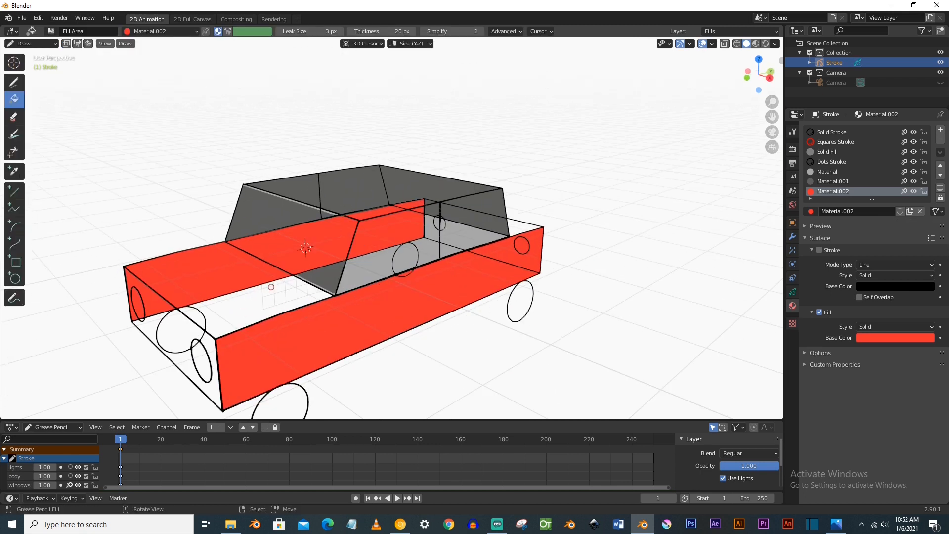
- Adjust the edge strokes at the windshield's base and the front end of the body in Edit Mode
key(Tab)
scroll(322, 318, up, 6)
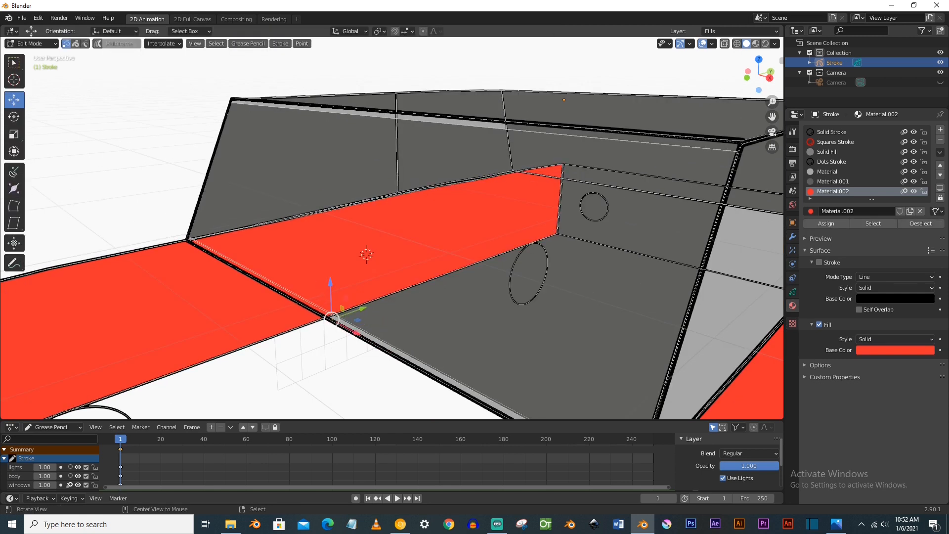
scroll(317, 324, up, 2)
alt+drag(323, 317, 443, 309)
scroll(443, 305, down, 2)
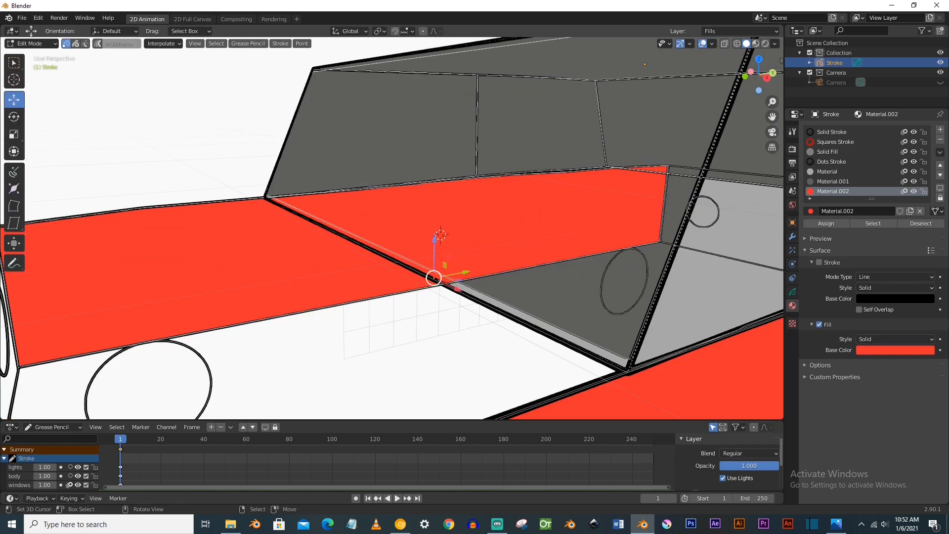
scroll(392, 296, down, 4)
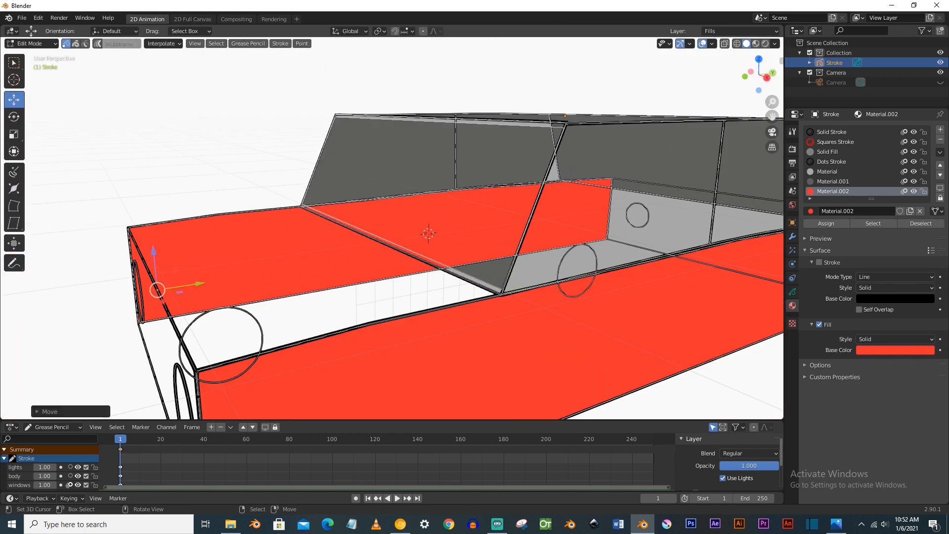
middle_drag(391, 277, 378, 336)
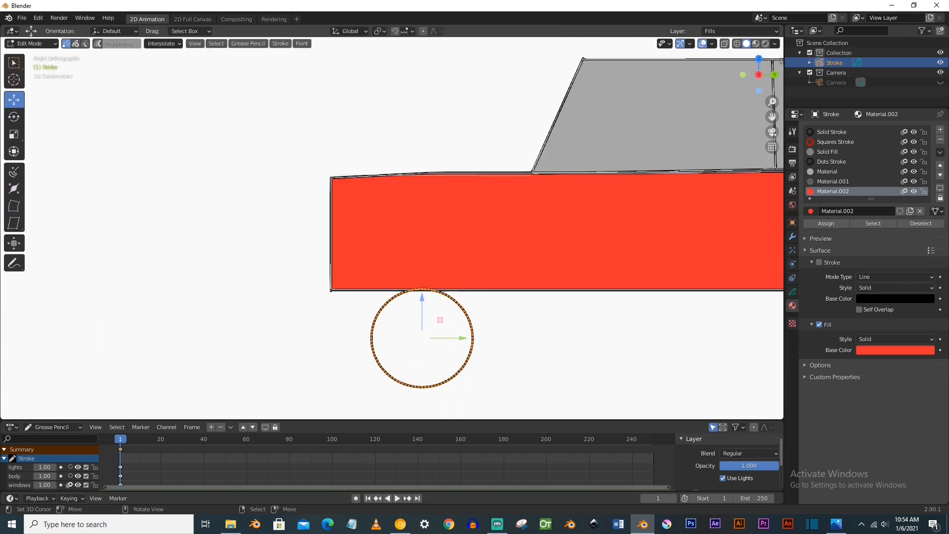
- Simplify the front wheel's stroke with one fixed step and center the 3D cursor on the wheel
click(281, 43)
mouse_move(297, 63)
click(378, 63)
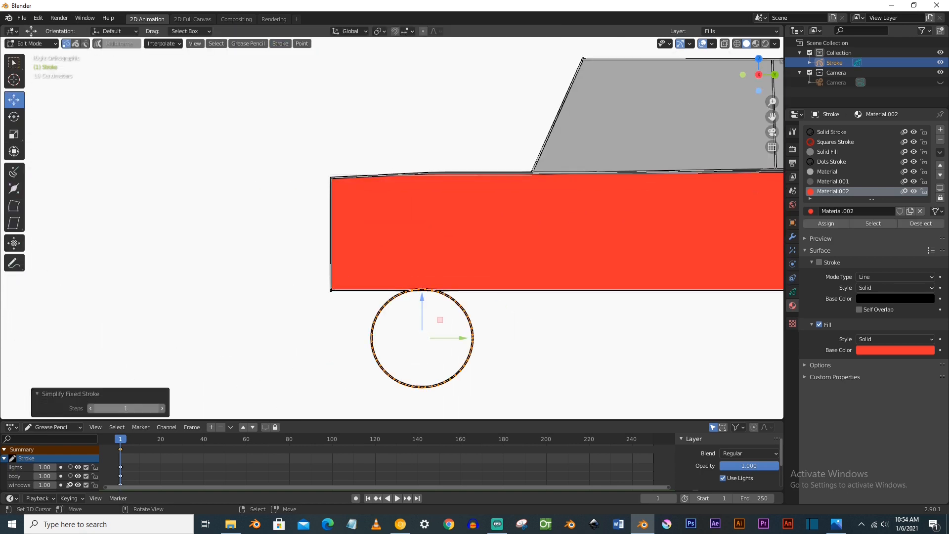
key(Tab)
key(Tab)
key(shift+s)
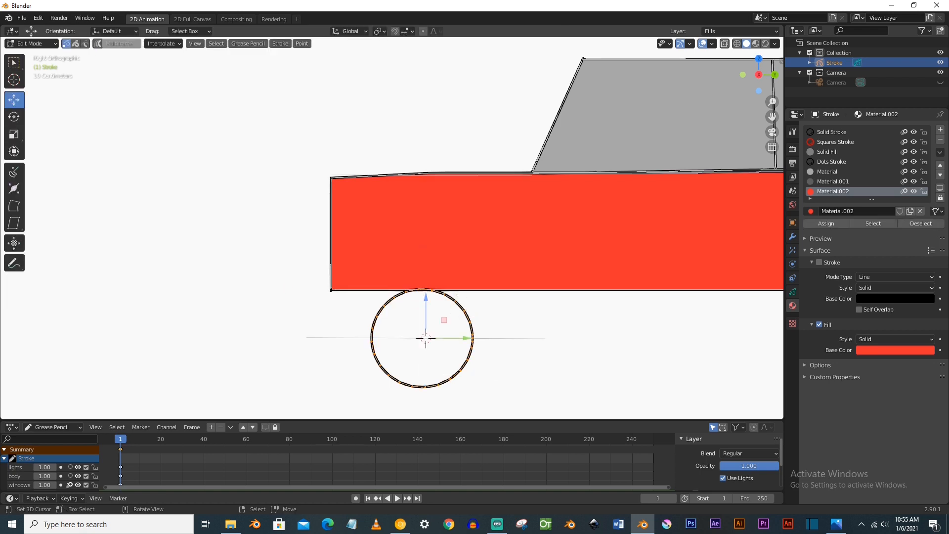
- Set the drawing plane to Side (Y-Z) and fill the front wheel with a new black fill-only Material.003
key(Tab)
click(411, 44)
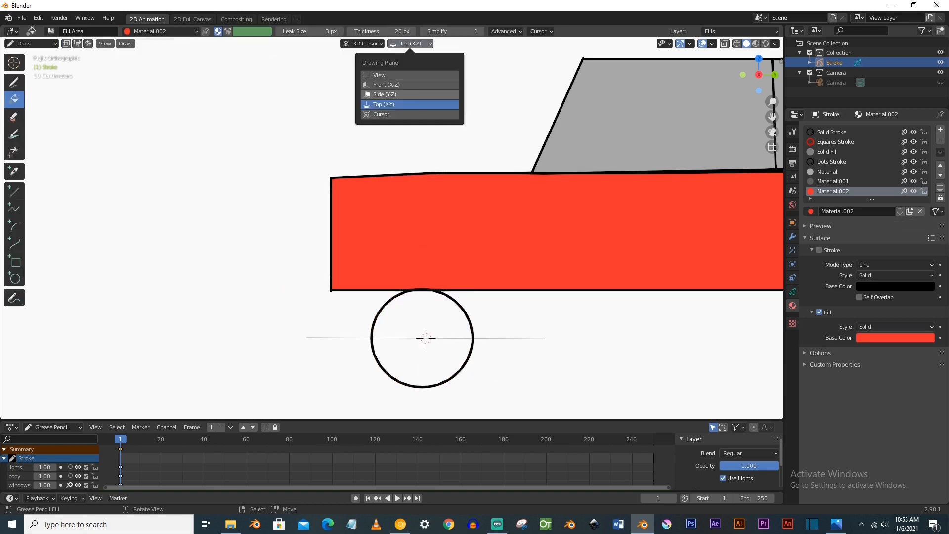
click(410, 95)
click(940, 129)
click(871, 211)
click(440, 339)
scroll(472, 305, down, 3)
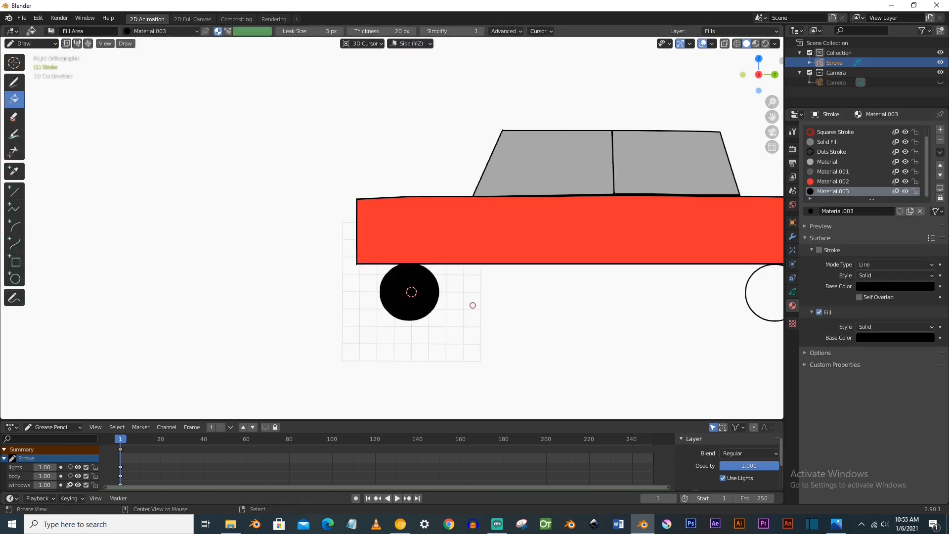
- Center the 3D cursor on the opposite front wheel and fill it with the black Material.003
mouse_move(472, 305)
middle_down()
mouse_move(617, 299)
mouse_move(529, 303)
middle_up()
key(Tab)
key(shift+s)
click(473, 394)
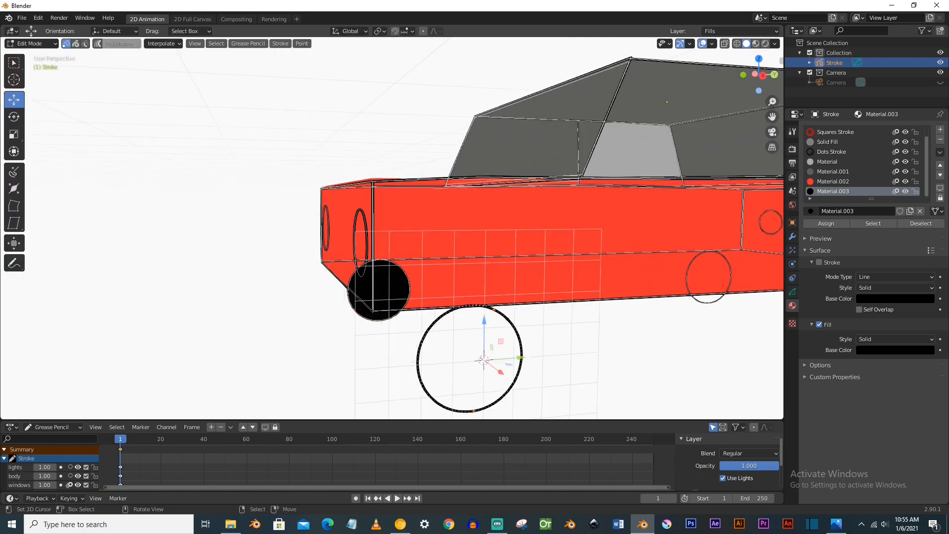
key(KP_3)
key(Tab)
click(416, 308)
- Center the 3D cursor on the right rear wheel and fill it with the black Material.003 from the right view
mouse_move(416, 308)
middle_down()
mouse_move(469, 305)
mouse_move(352, 260)
middle_up()
key(Tab)
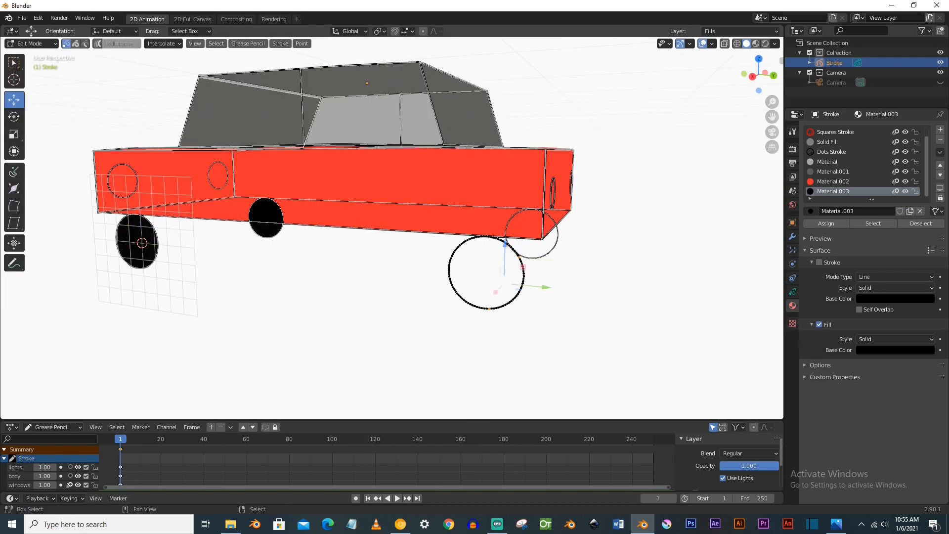
click(473, 368)
key(KP_3)
mouse_move(619, 234)
shift+middle_down()
mouse_move(463, 272)
mouse_move(418, 240)
mouse_move(408, 246)
shift+middle_up()
key(Tab)
click(462, 271)
- Snap the 3D cursor to the remaining rear wheel and fill it with the black Material.003
key(Tab)
click(328, 327)
key(shift+s)
click(330, 365)
scroll(335, 311, down, 1)
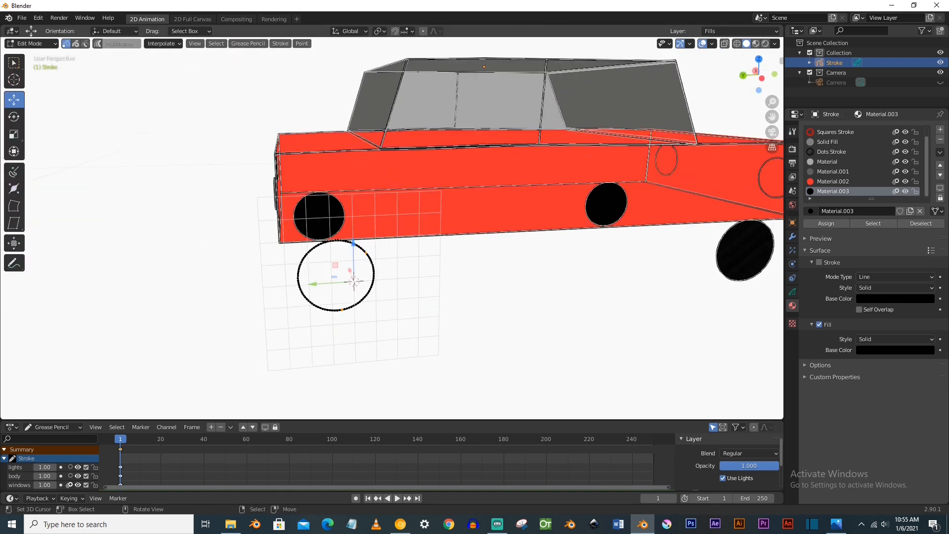
key(Tab)
click(335, 303)
- Select the circle of a rear light and center the 3D cursor on it
middle_drag(334, 304, 385, 303)
key(Tab)
click(293, 257)
- Create Material.004 with the stroke disabled and a cream fill color for the lights
click(940, 129)
click(873, 211)
click(819, 263)
click(819, 325)
click(895, 350)
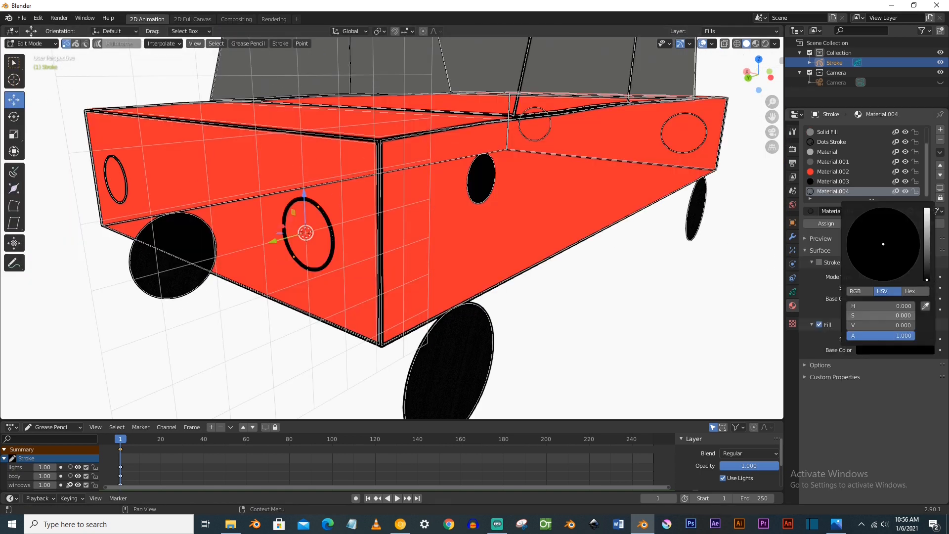
click(875, 255)
- Prepare to fill the rear light by entering Draw Mode in the back view with the Front (X-Z) drawing plane
key(KP_1)
key(ctrl+KP_1)
key(Tab)
click(410, 44)
click(399, 82)
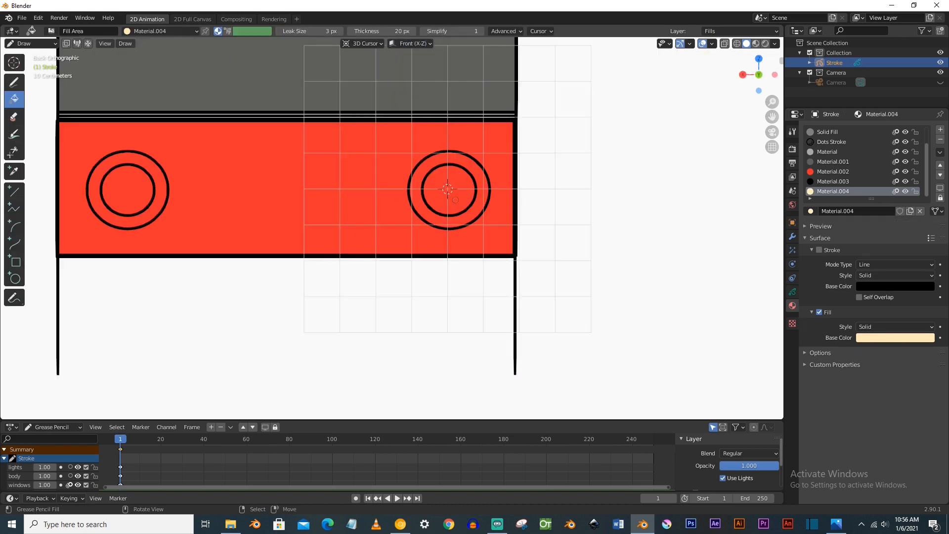